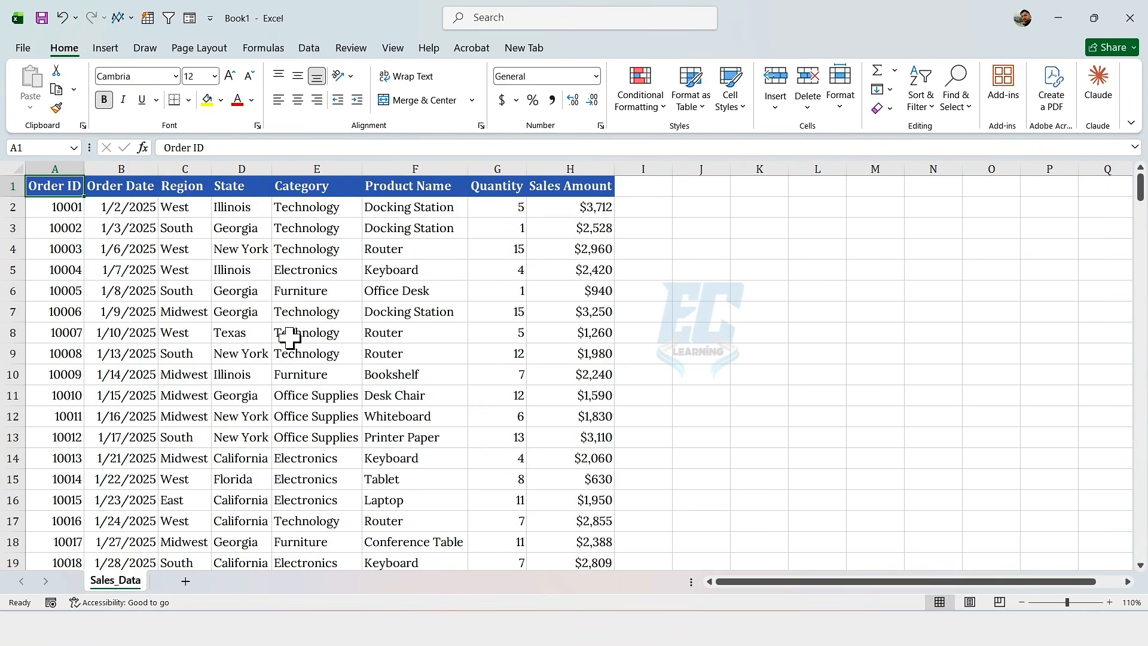
# Step: Convert the sales data range A1:H251 into a table with headers
pyautogui.hotkey('ctrl', 't')
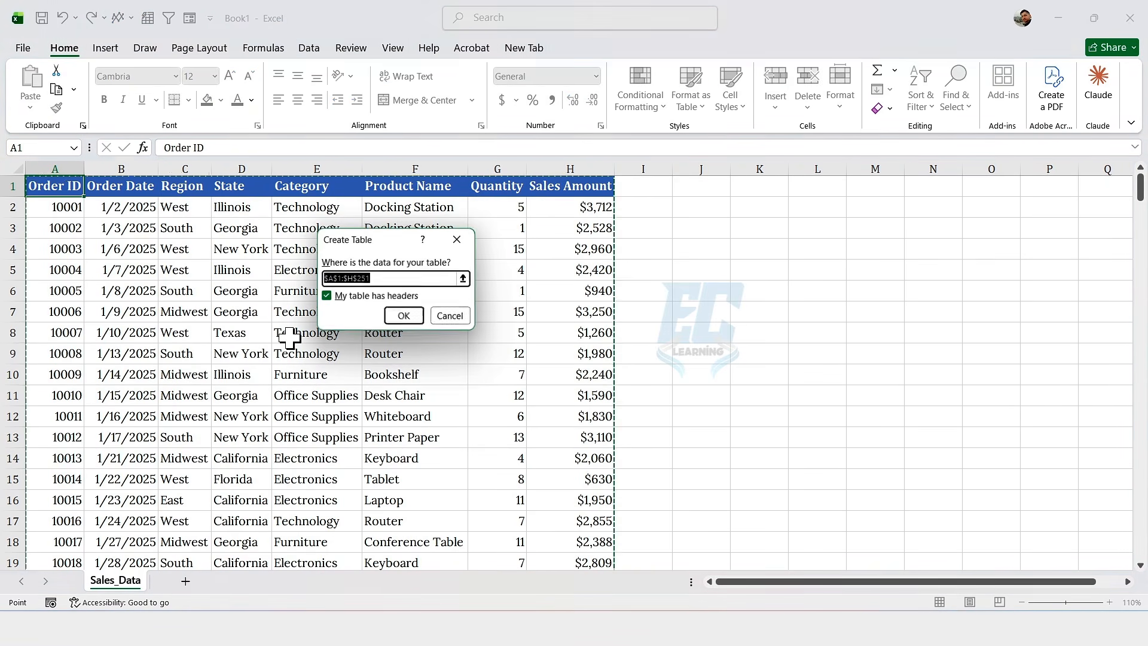
pyautogui.press('Return')
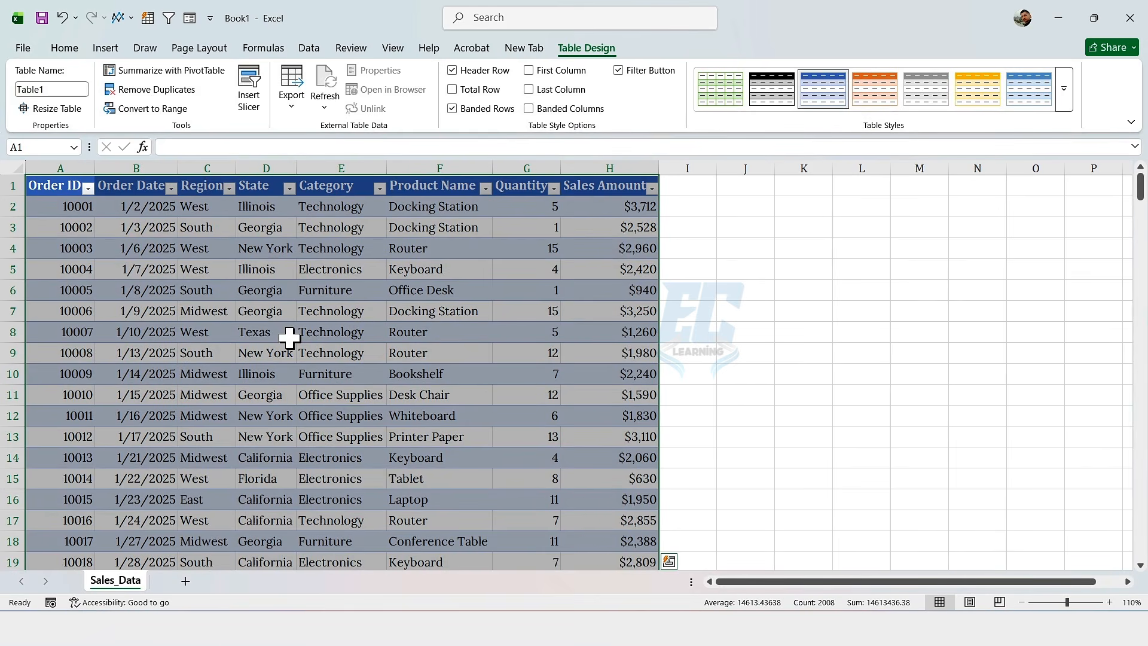
pyautogui.click(289, 337)
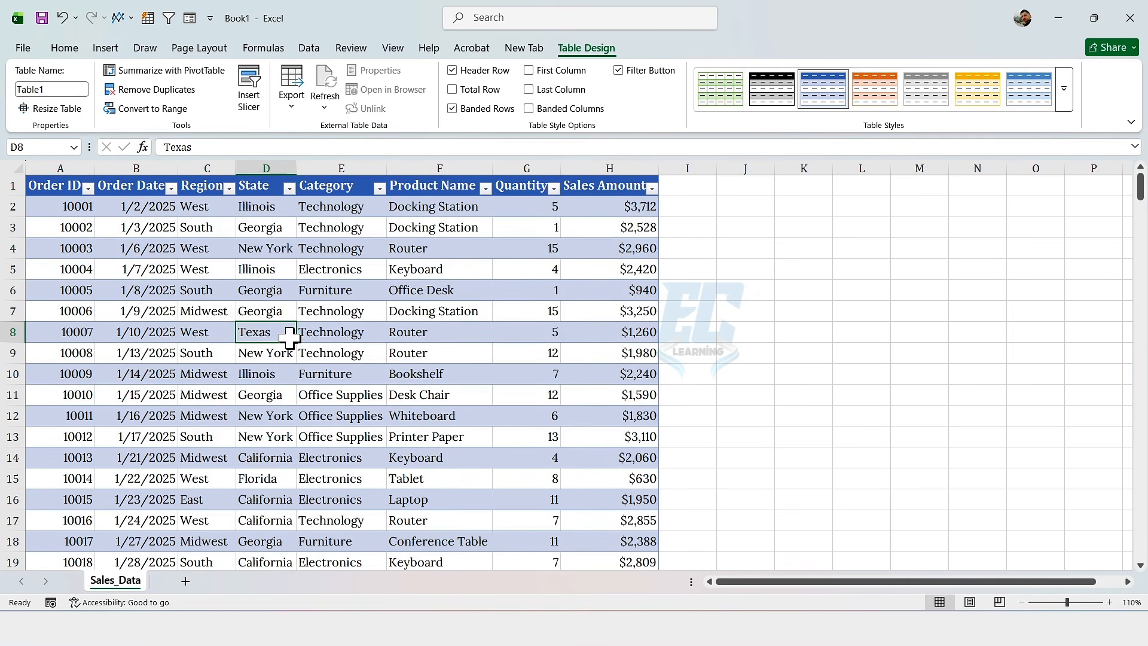
# Step: Insert a PivotTable from the sales table on a new worksheet, with Order Date in rows and Sales Amount in values
pyautogui.click(106, 49)
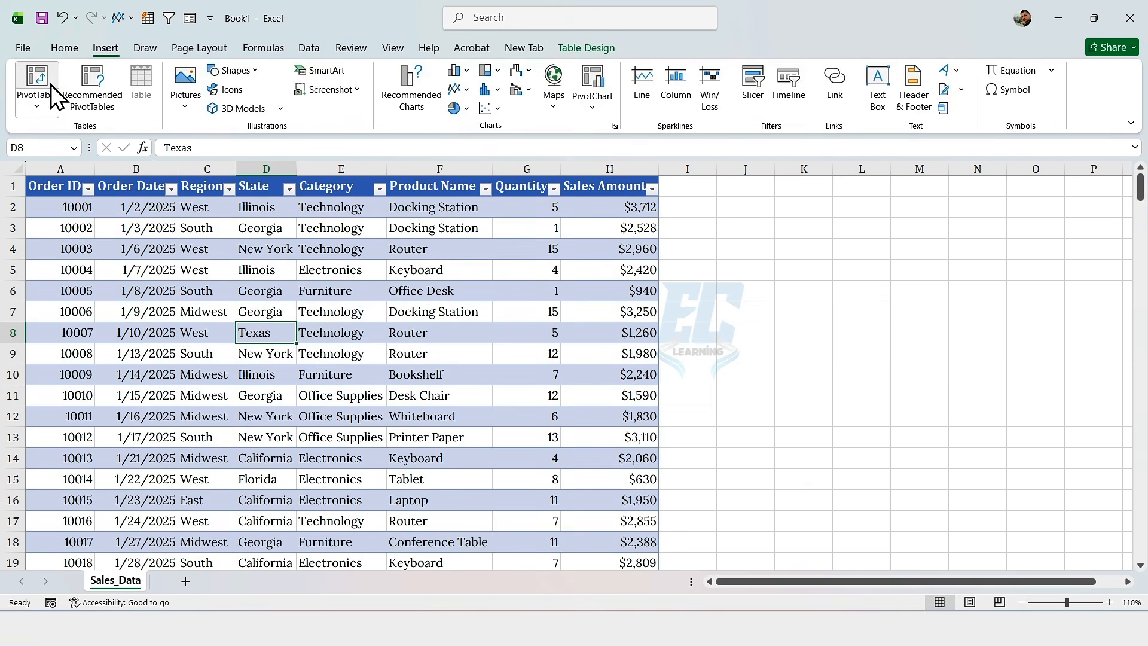
pyautogui.click(48, 82)
pyautogui.click(472, 371)
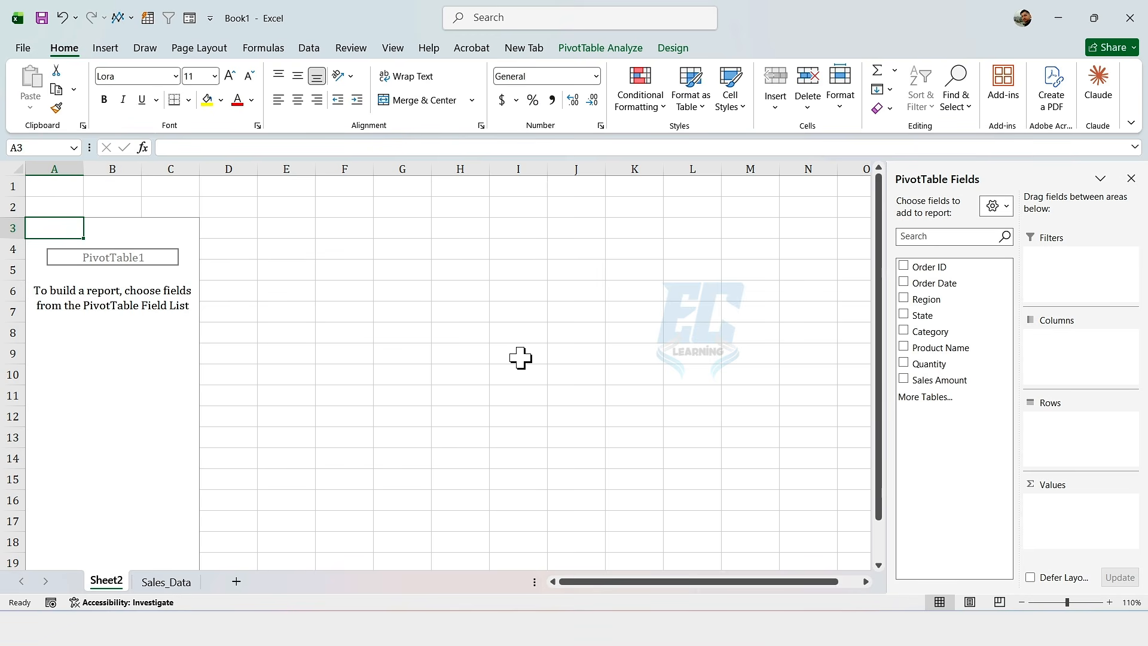
pyautogui.moveTo(909, 285); pyautogui.dragTo(1060, 429)
pyautogui.moveTo(917, 380); pyautogui.dragTo(1061, 517)
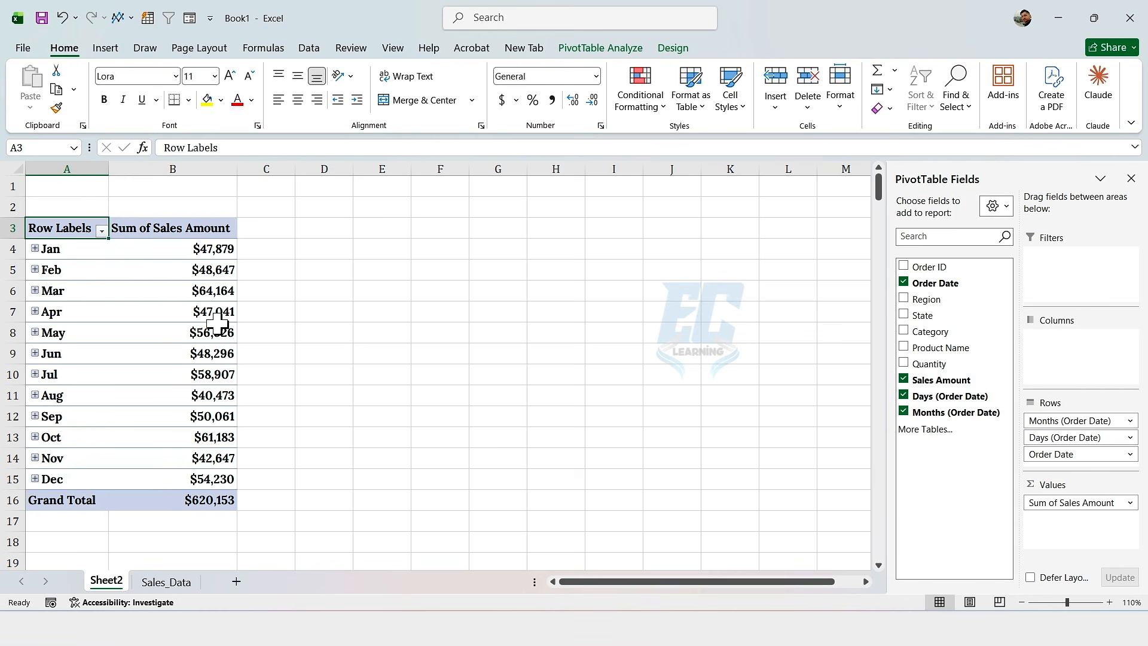
# Step: Group the PivotTable's order dates by Months only, leaving out Days
pyautogui.rightClick(61, 252)
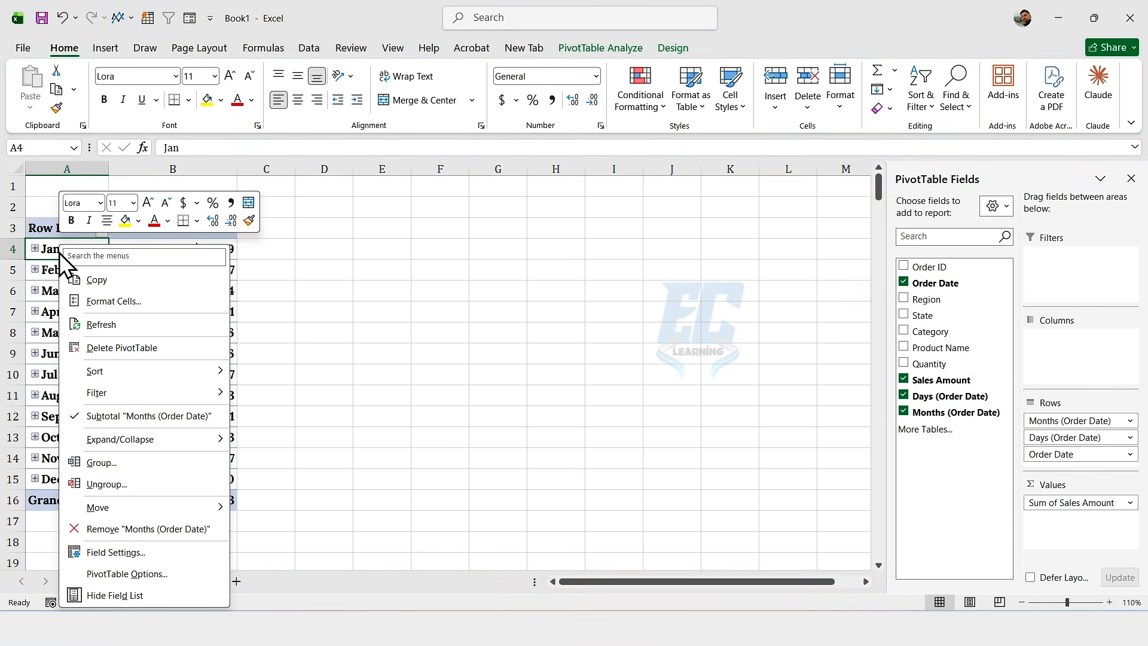
pyautogui.click(111, 464)
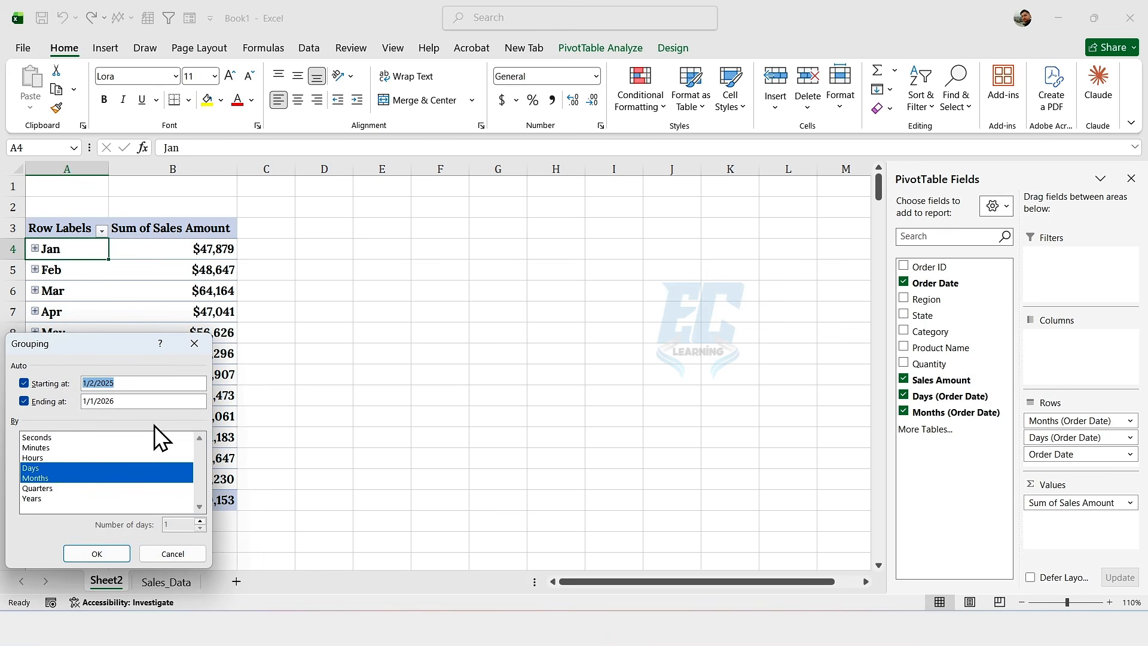
pyautogui.moveTo(99, 345); pyautogui.dragTo(345, 228)
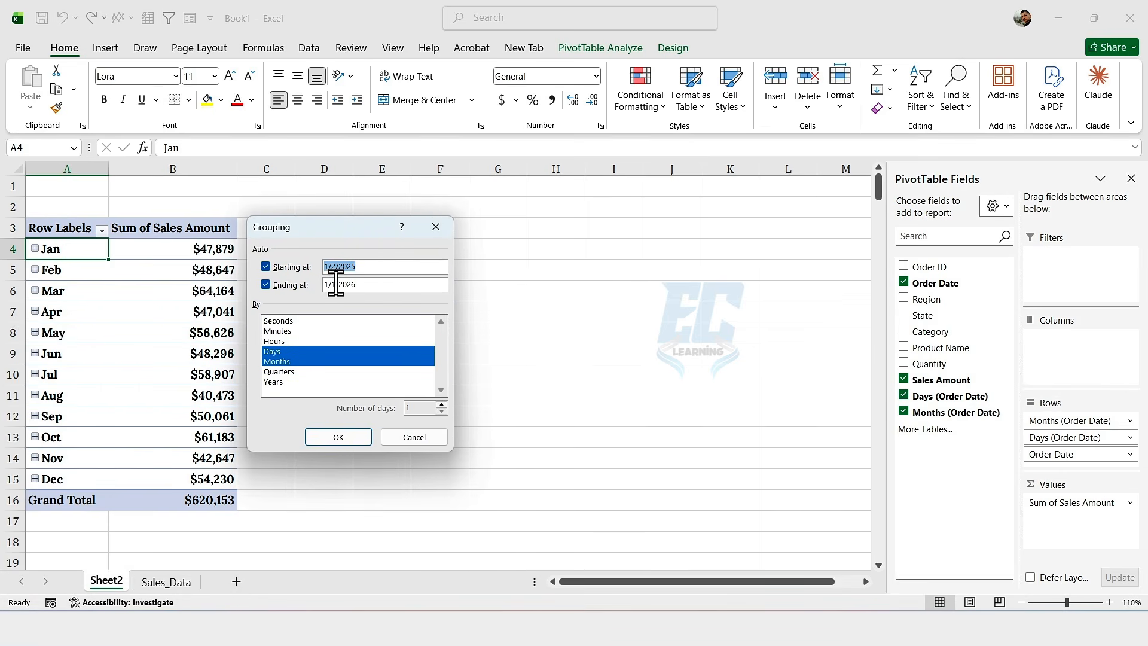
pyautogui.click(289, 353)
pyautogui.click(332, 437)
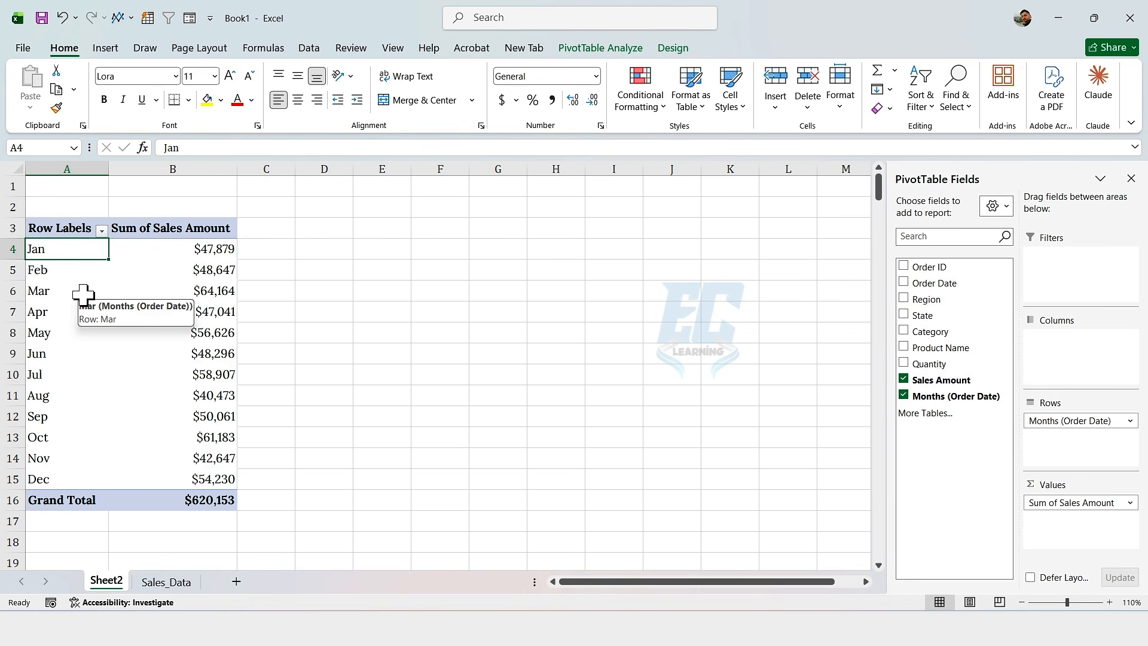
# Step: Add the Sales Amount field to the PivotTable's values a second time
pyautogui.click(179, 250)
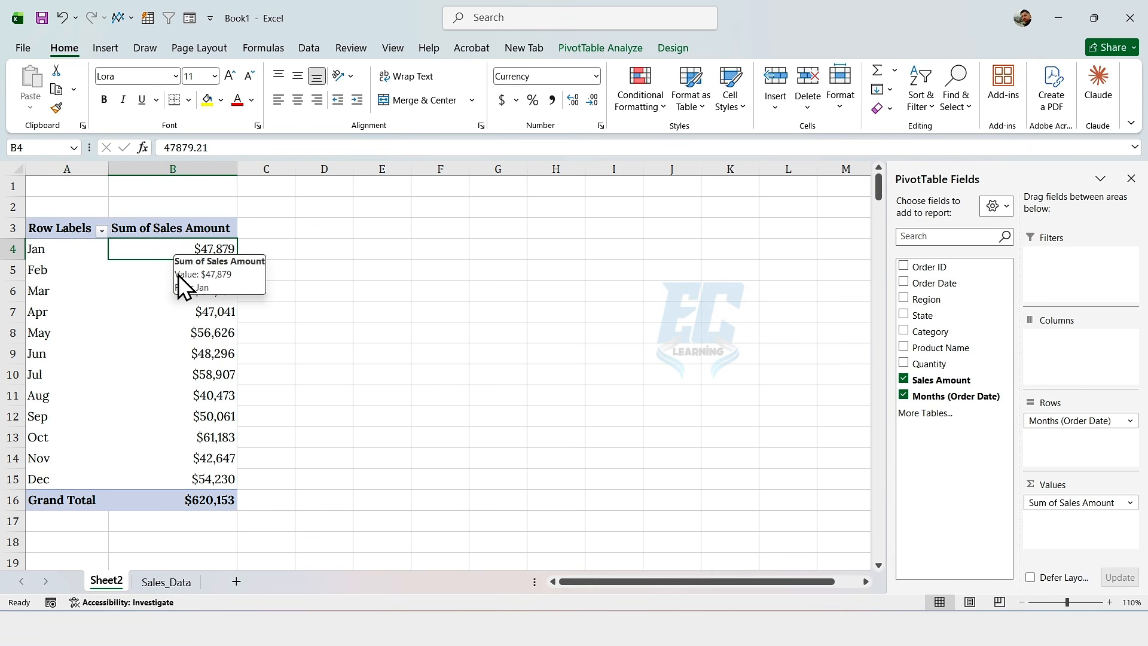
pyautogui.click(166, 273)
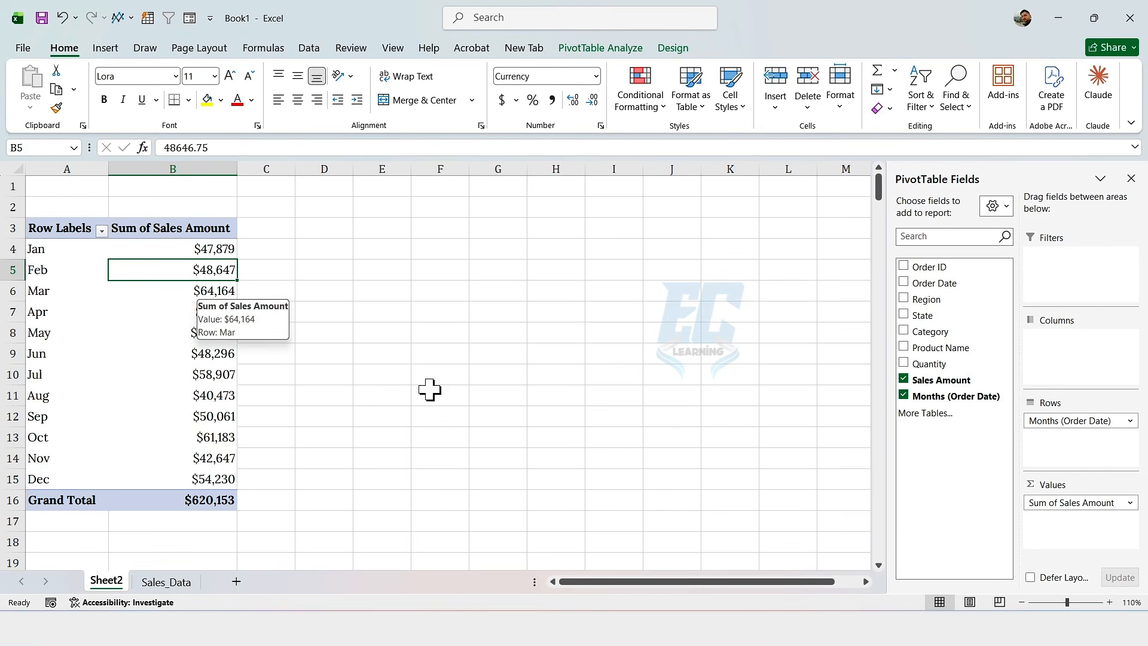
pyautogui.moveTo(939, 381); pyautogui.dragTo(1070, 526)
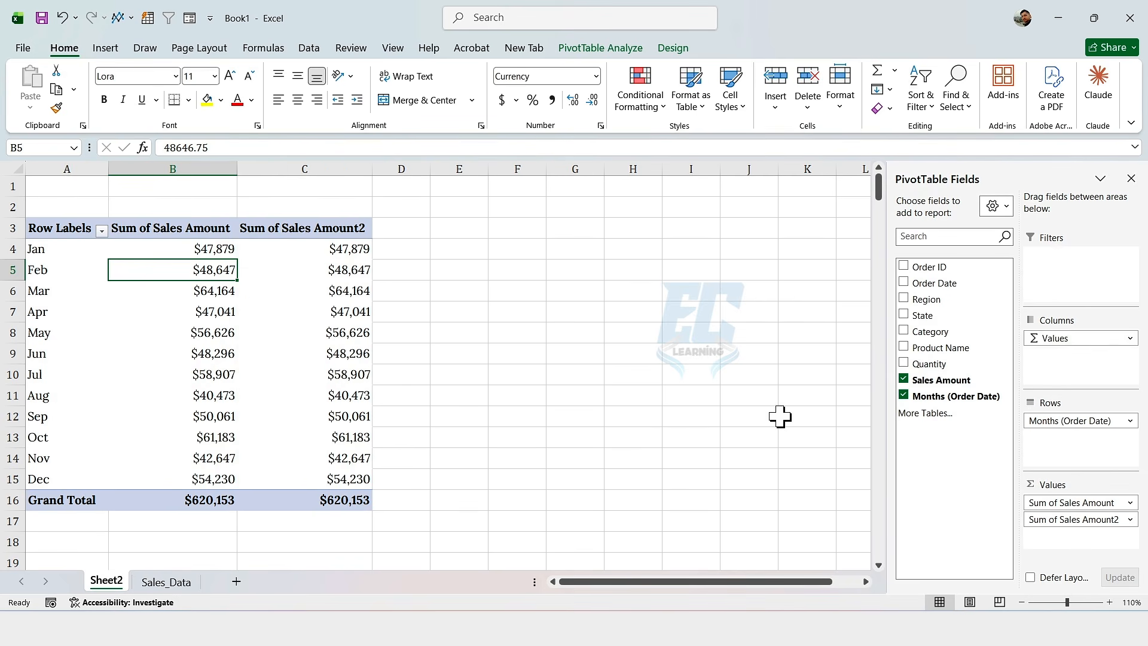
pyautogui.click(206, 228)
pyautogui.click(329, 228)
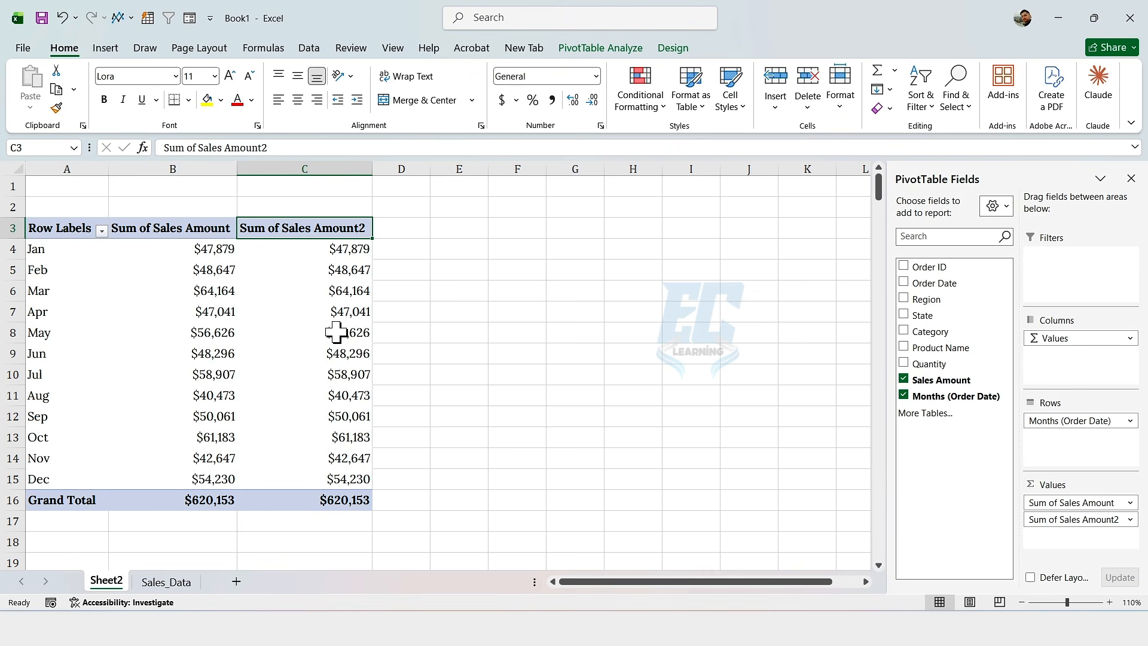
pyautogui.click(205, 217)
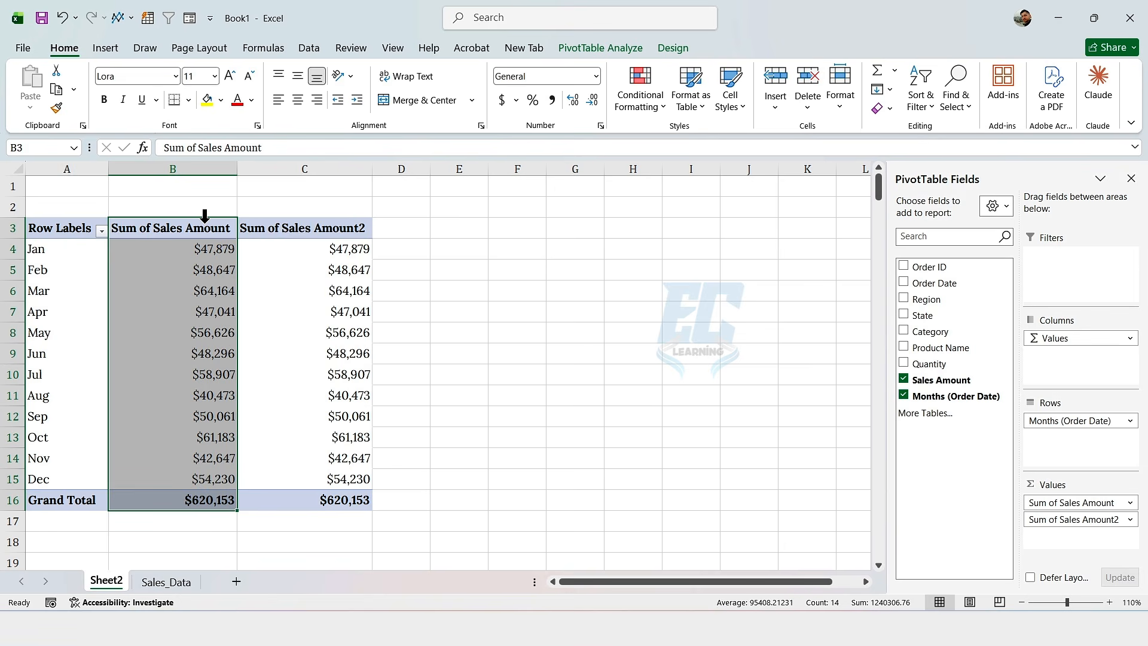
pyautogui.click(305, 217)
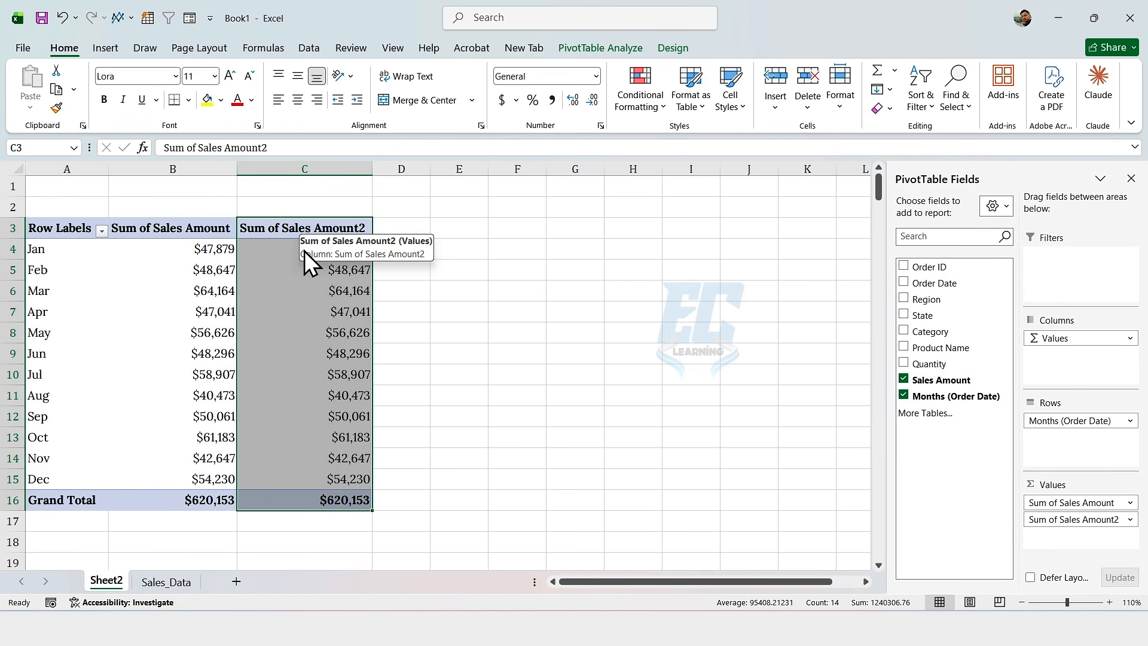
# Step: Show the second Sales Amount column as Difference From, with base field Months (Order Date) and base item (previous)
pyautogui.click(297, 248)
pyautogui.rightClick(334, 251)
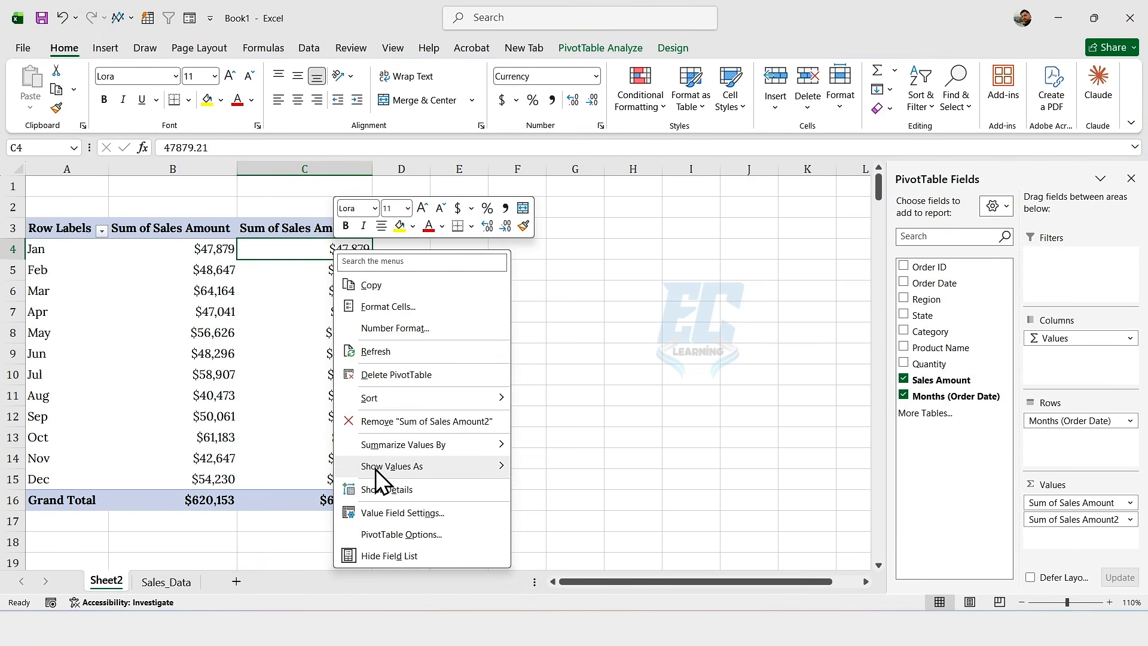
pyautogui.moveTo(380, 471)
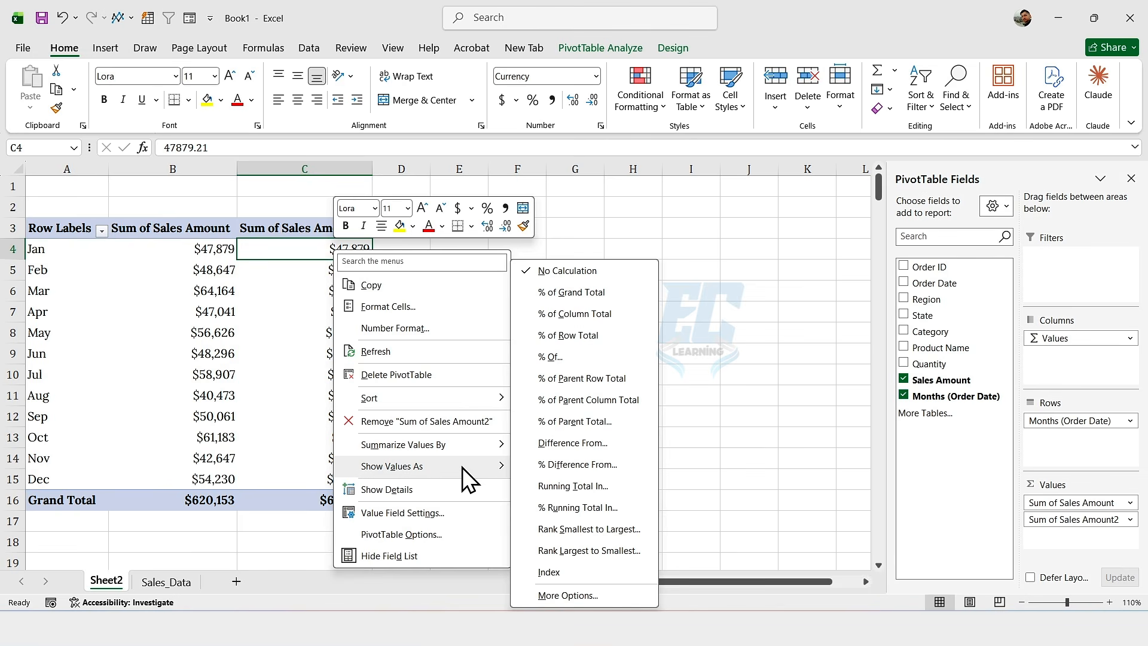
pyautogui.click(550, 446)
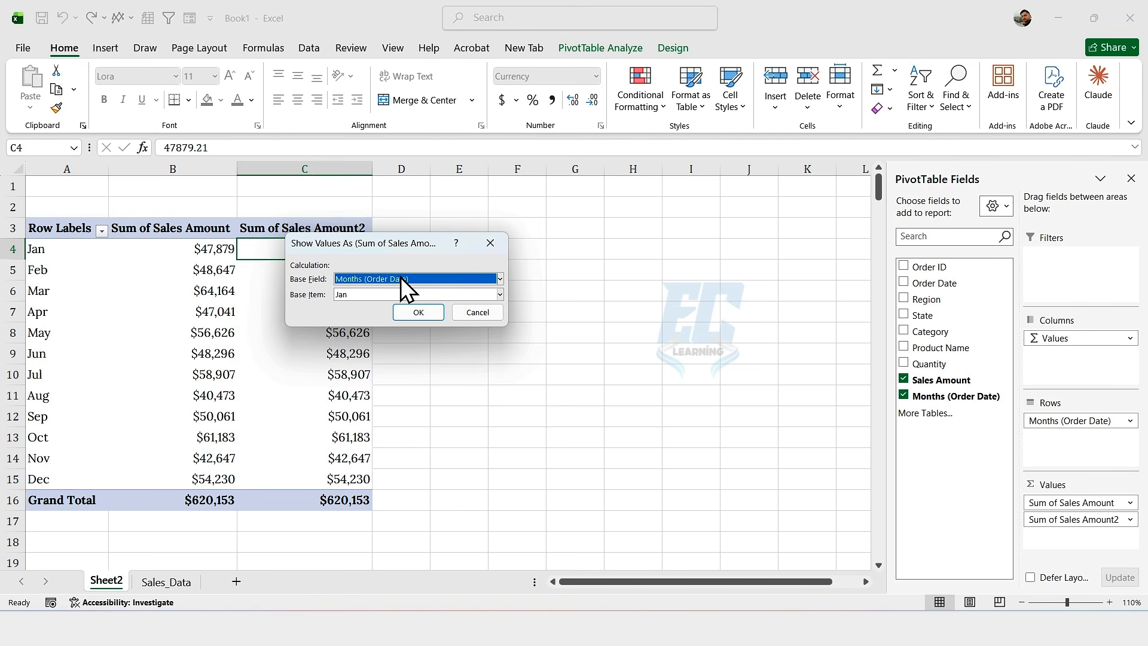
pyautogui.click(499, 280)
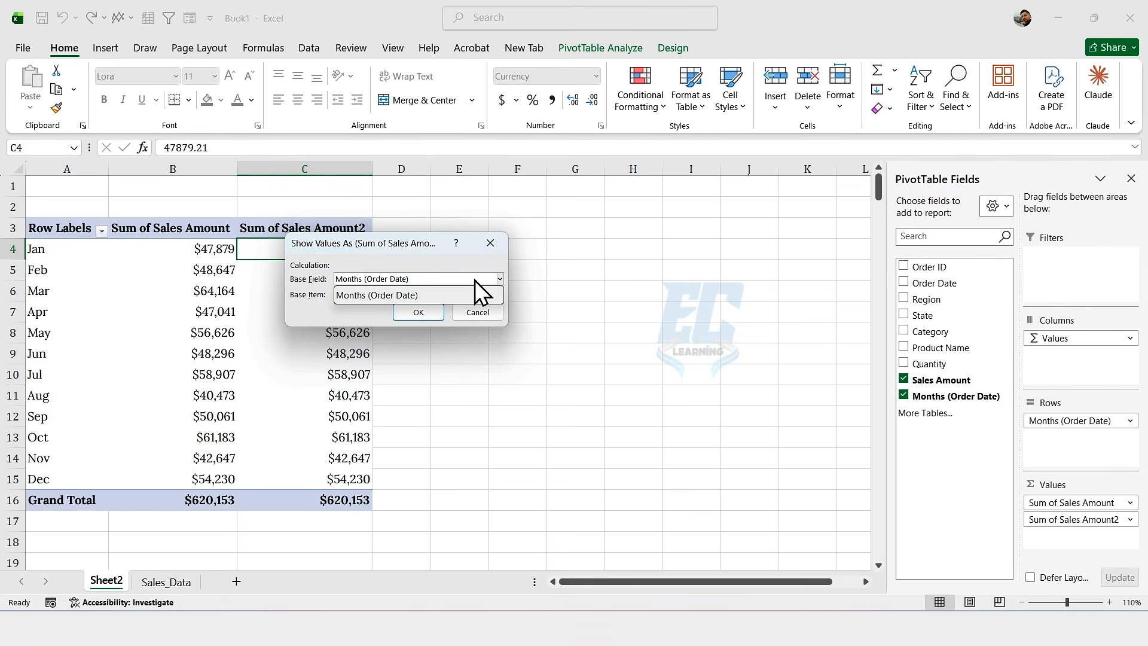
pyautogui.click(380, 294)
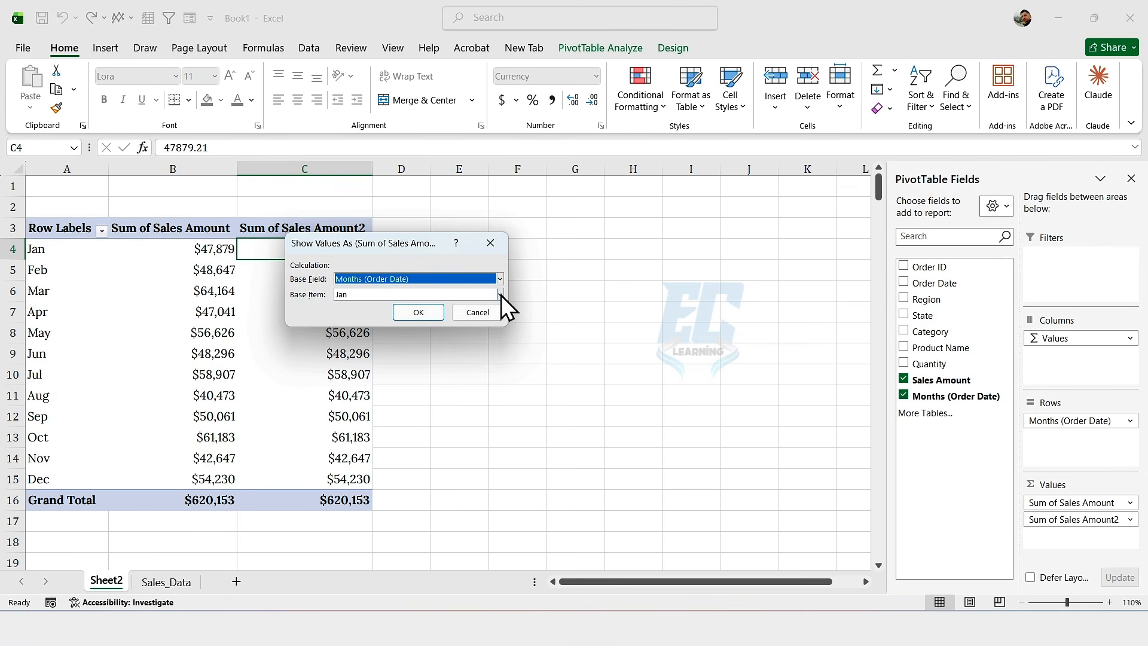
pyautogui.click(500, 294)
pyautogui.click(375, 310)
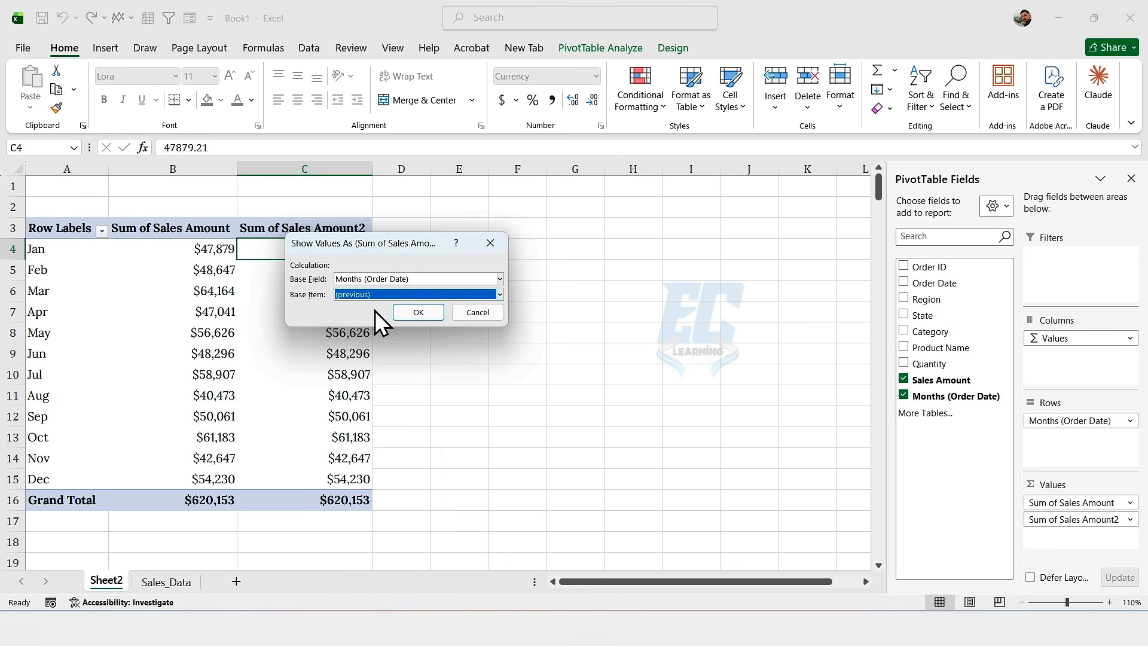
pyautogui.click(408, 315)
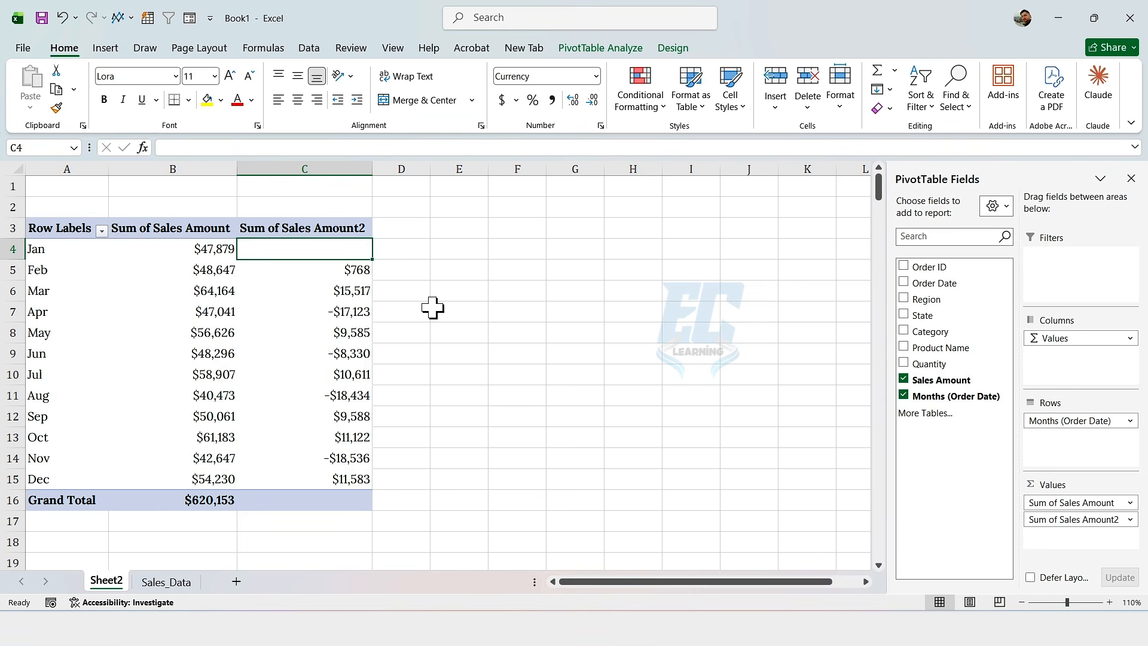
# Step: Examine the January to April rows to compare each month's sales difference with the previous month
pyautogui.moveTo(318, 297)
pyautogui.click(41, 250)
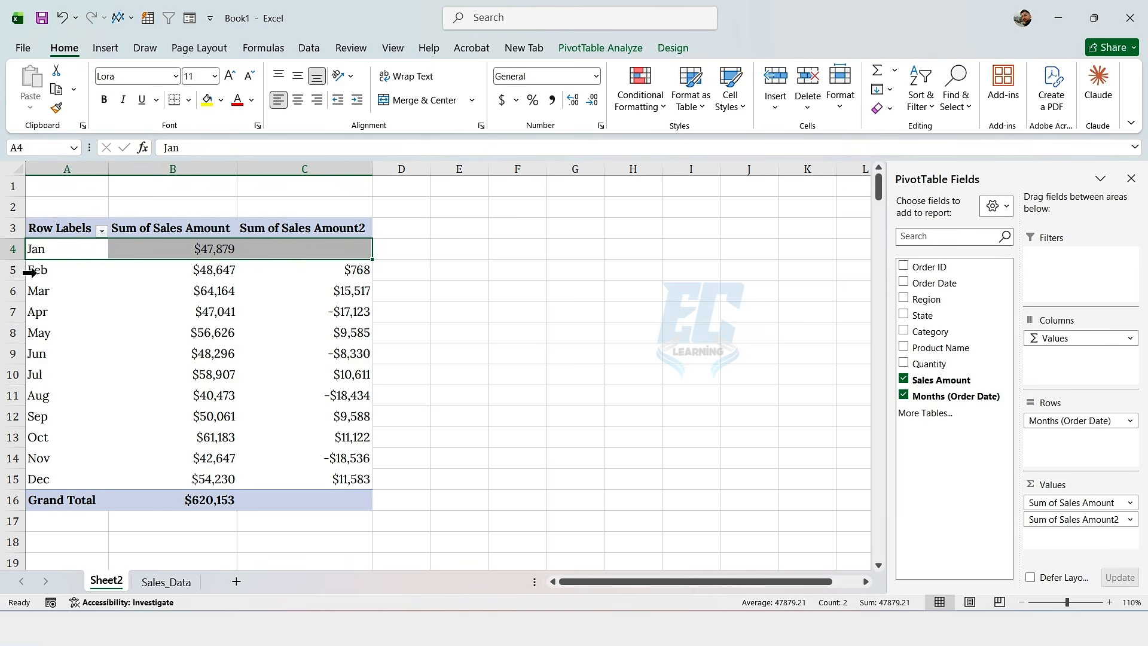
pyautogui.click(30, 273)
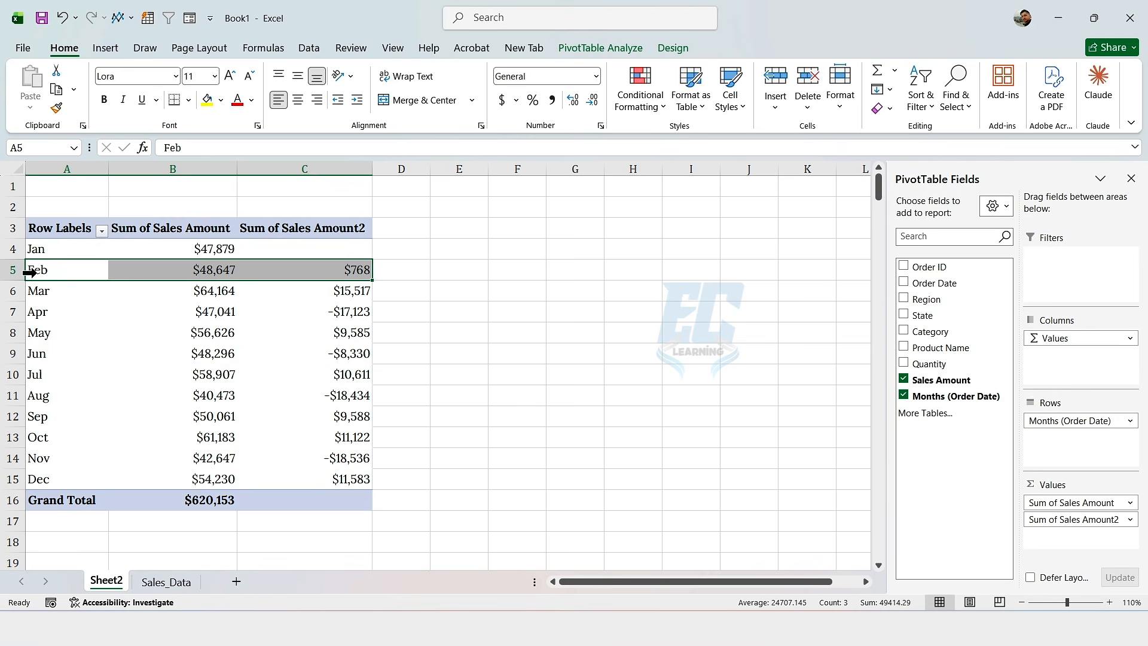
pyautogui.click(27, 292)
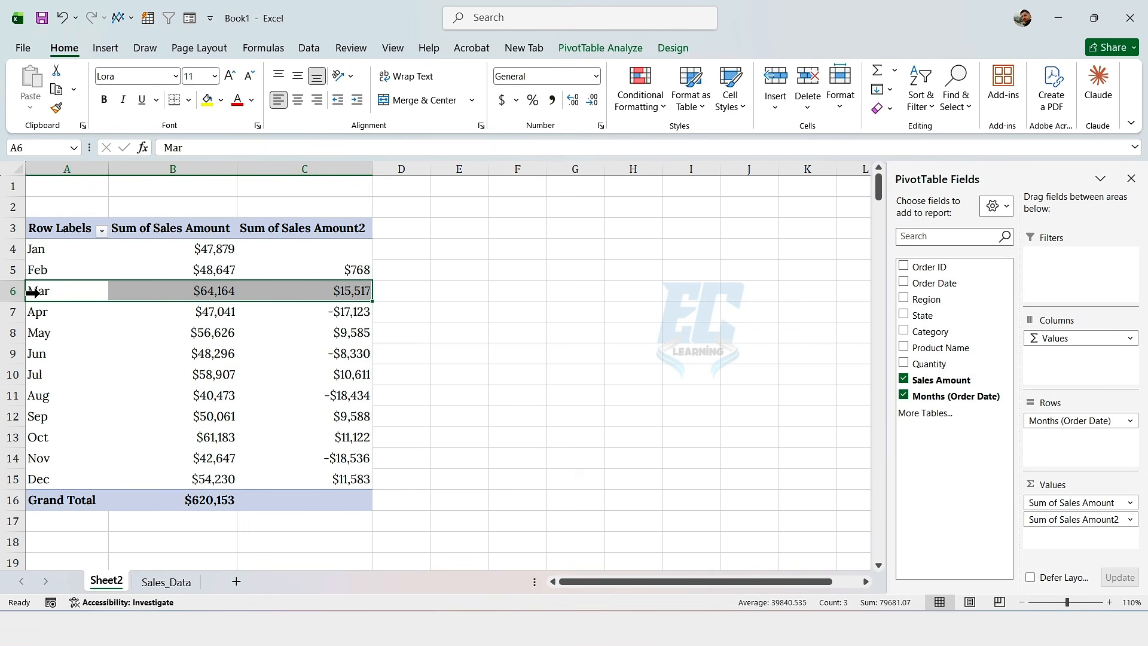
pyautogui.click(359, 292)
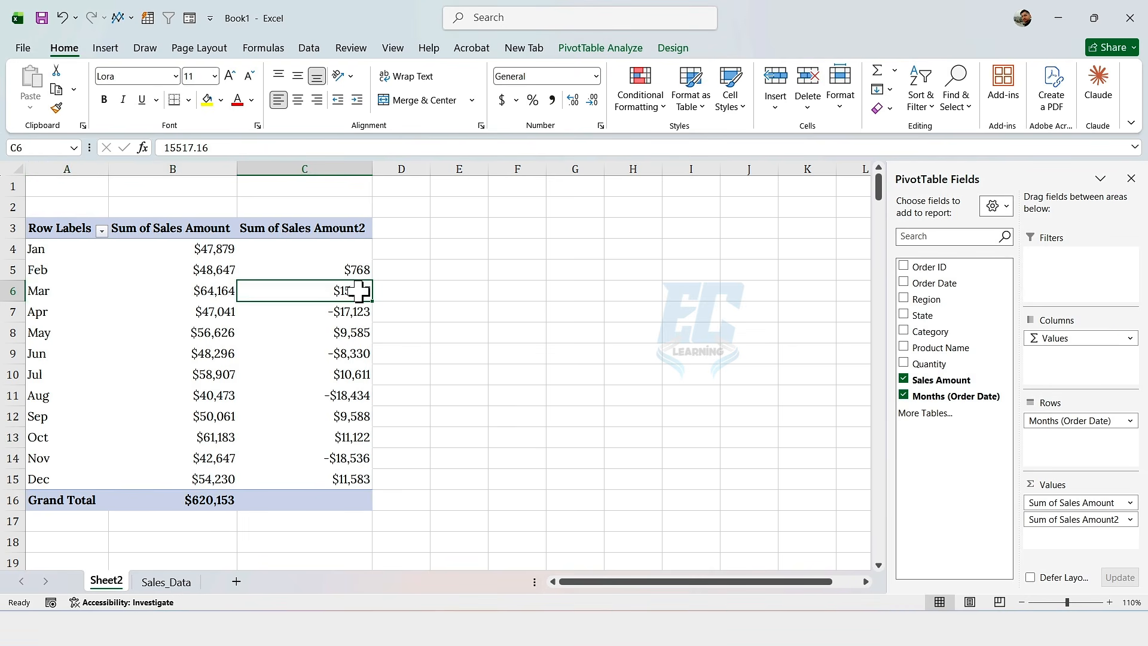
pyautogui.click(355, 310)
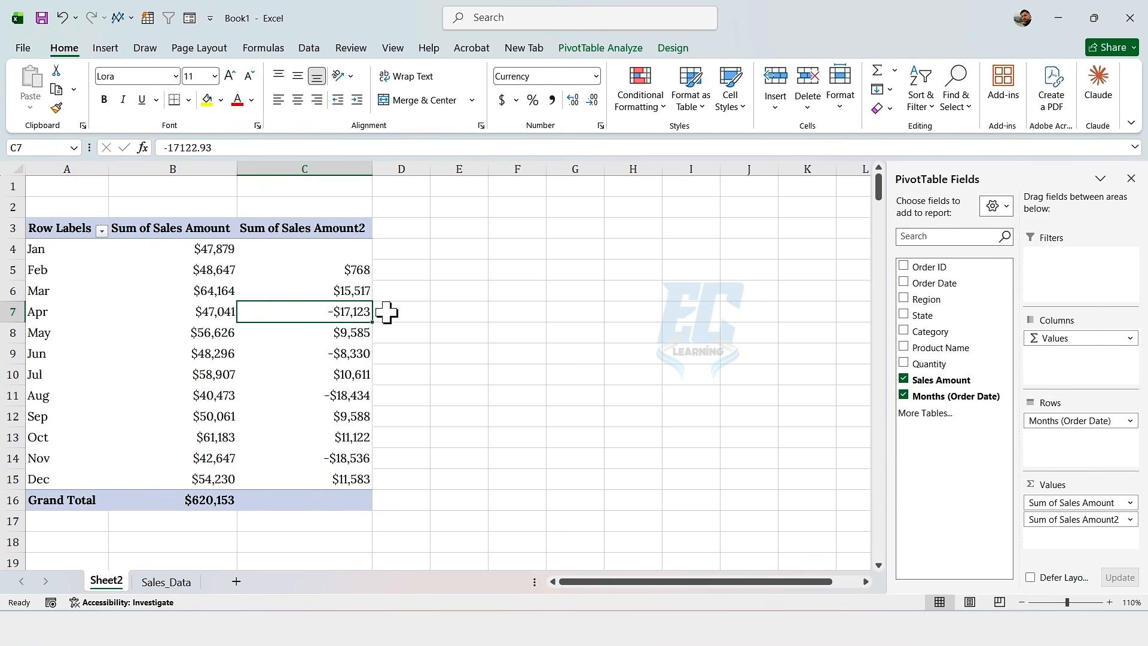
# Step: Highlight values greater than 0 in the Sum of Sales Amount2 column with Green Fill with Dark Green Text
pyautogui.click(345, 214)
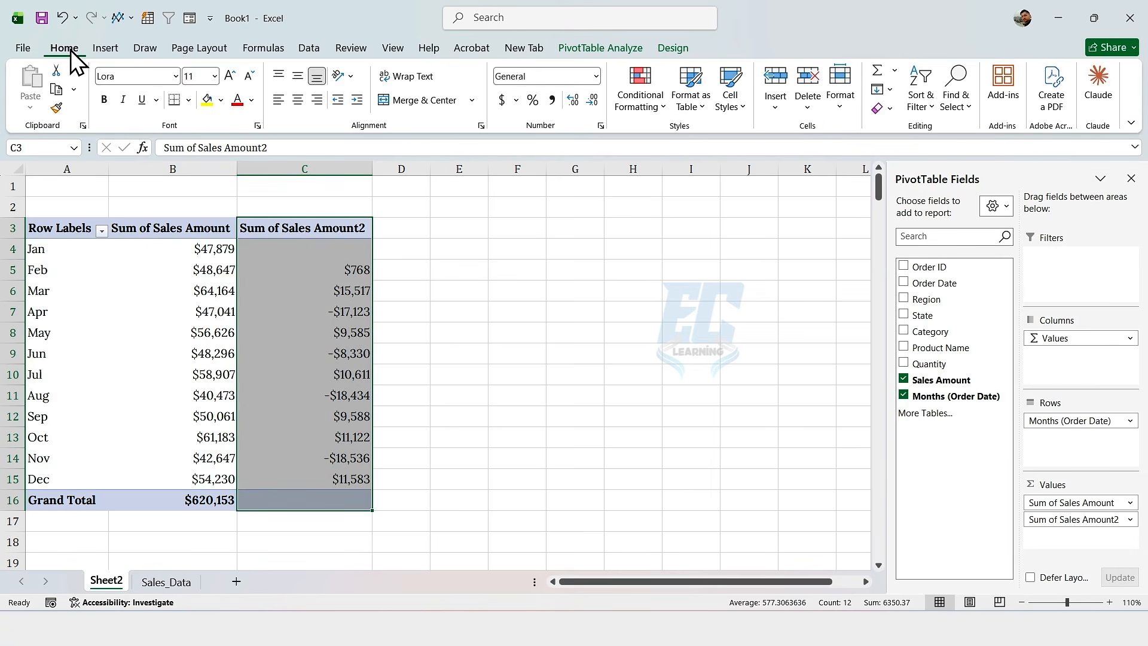
pyautogui.click(641, 103)
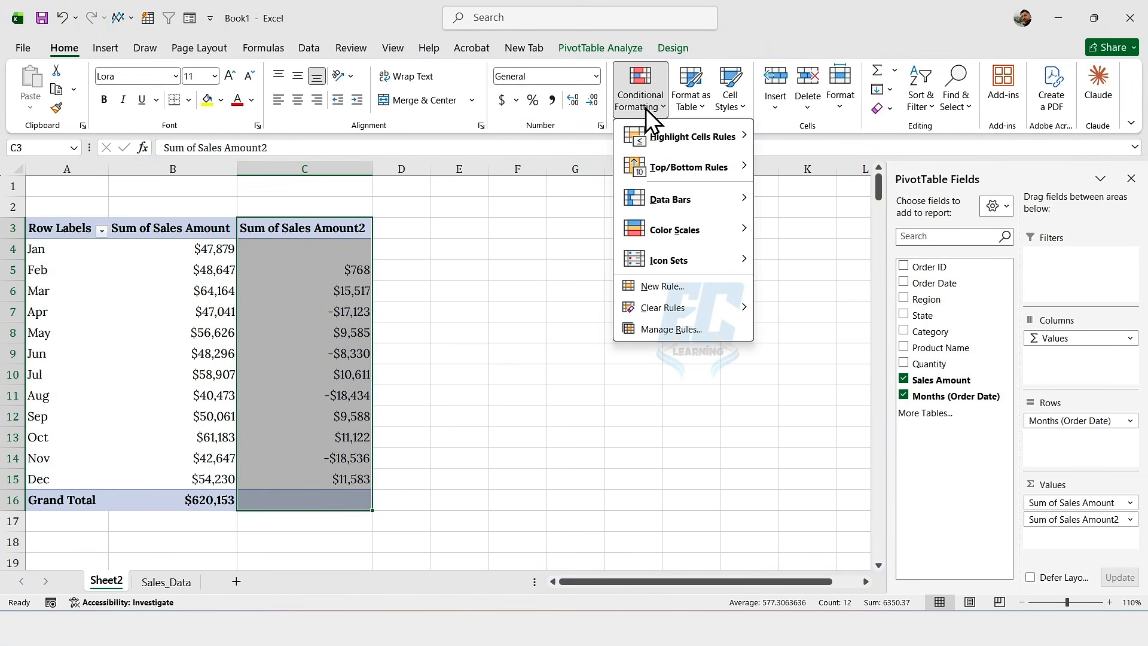
pyautogui.moveTo(683, 133)
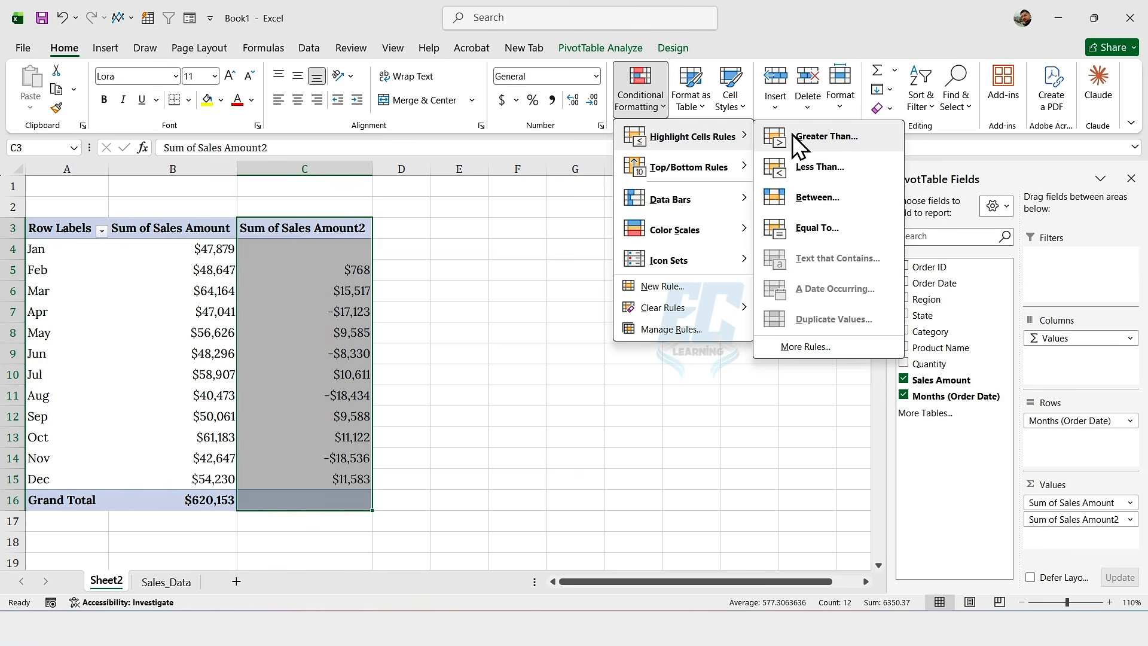
pyautogui.click(825, 138)
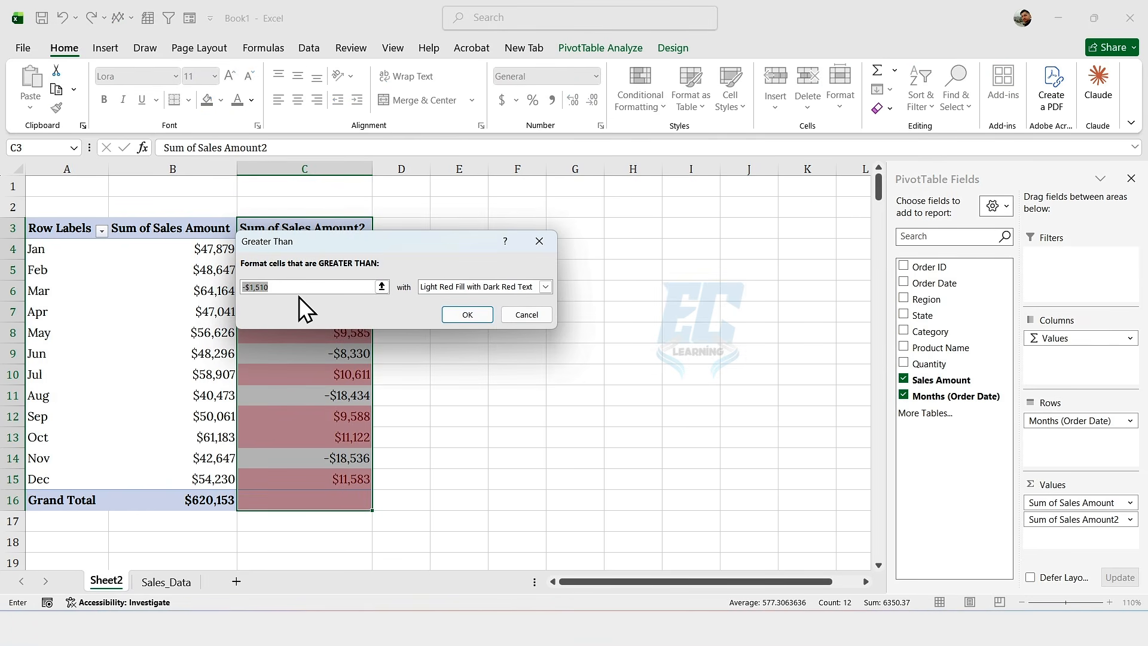
pyautogui.write('0')
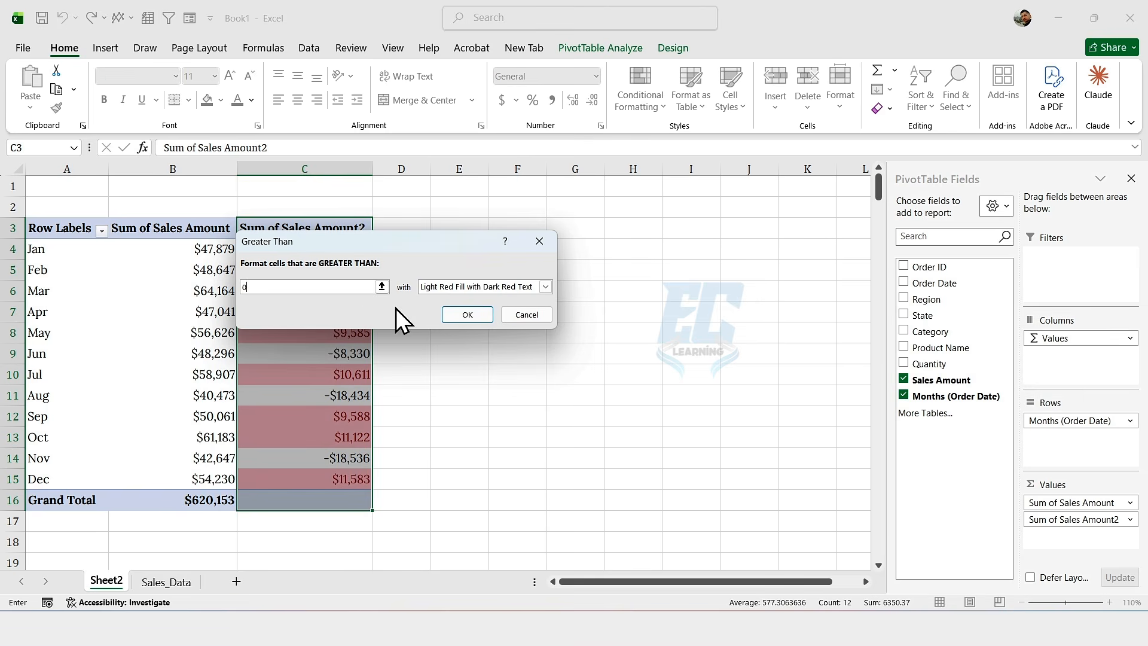
pyautogui.click(544, 289)
pyautogui.click(454, 319)
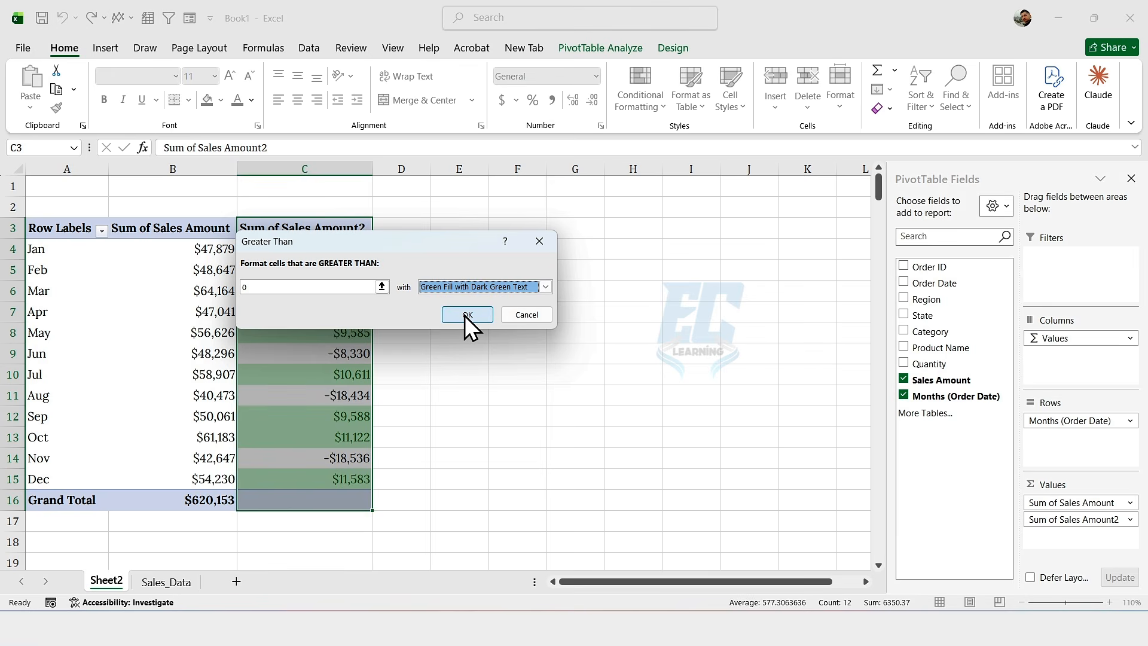
pyautogui.click(467, 316)
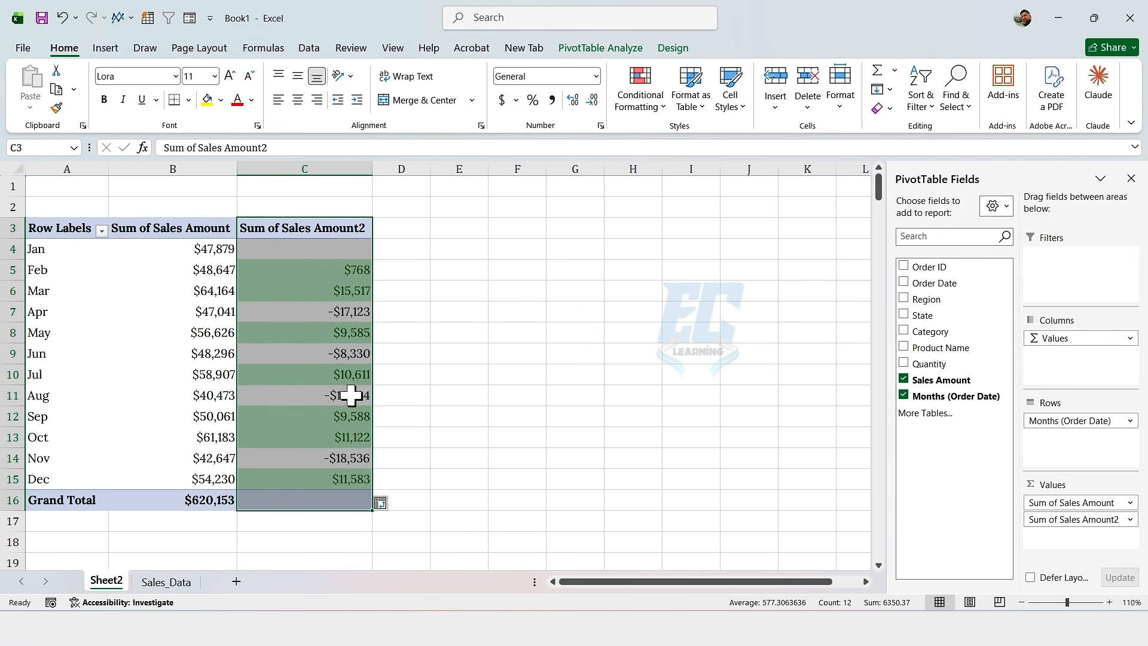
# Step: Highlight values less than 0 in the Sum of Sales Amount2 column with Light Red Fill with Dark Red Text
pyautogui.moveTo(351, 395)
pyautogui.click(645, 110)
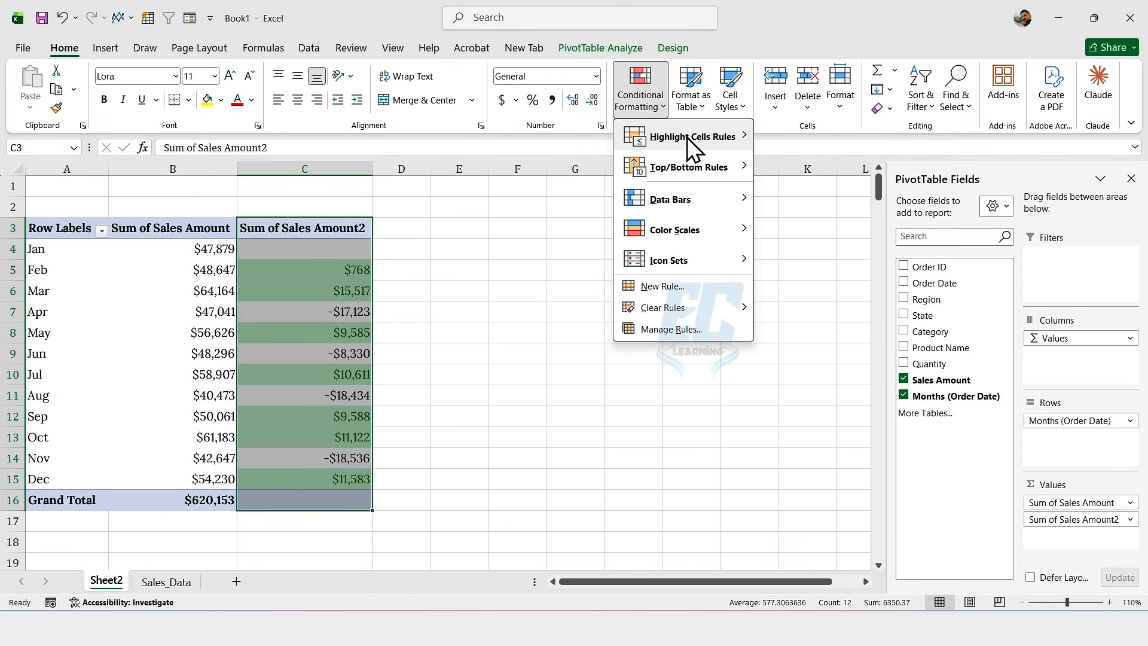
pyautogui.moveTo(687, 138)
pyautogui.click(813, 168)
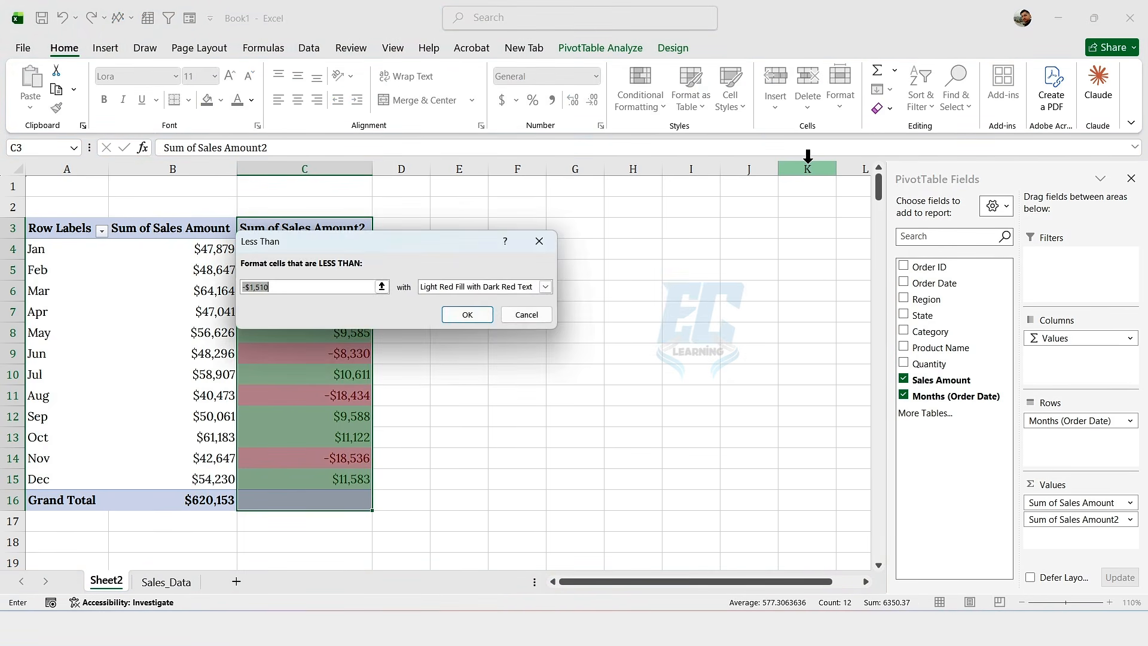
pyautogui.write('0')
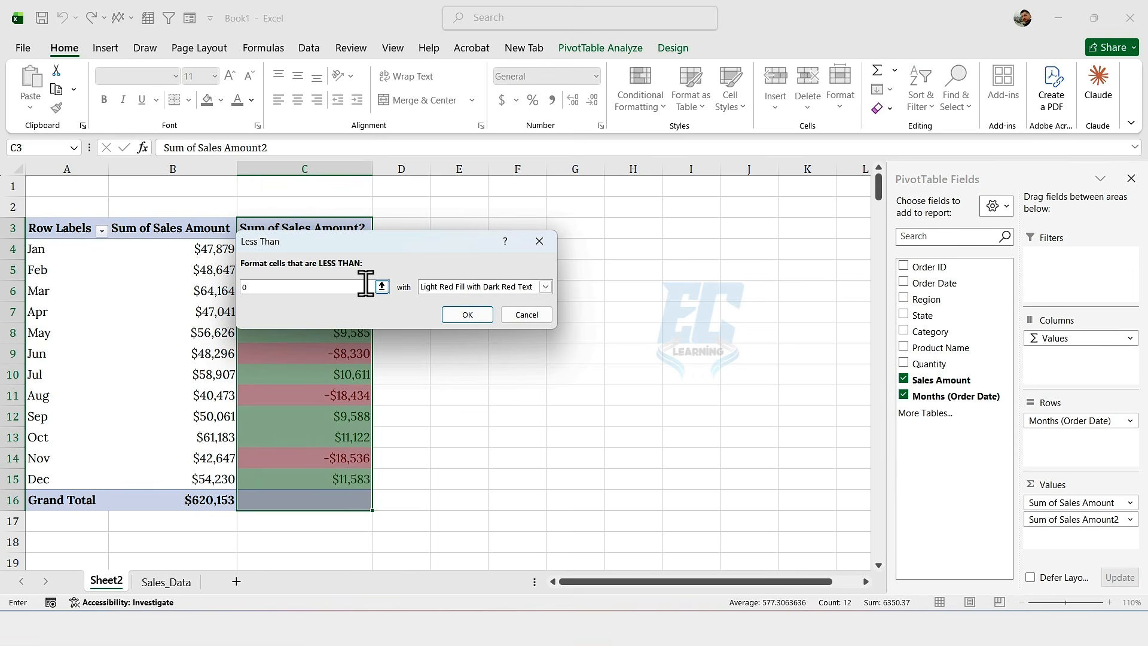
pyautogui.click(543, 288)
pyautogui.click(507, 296)
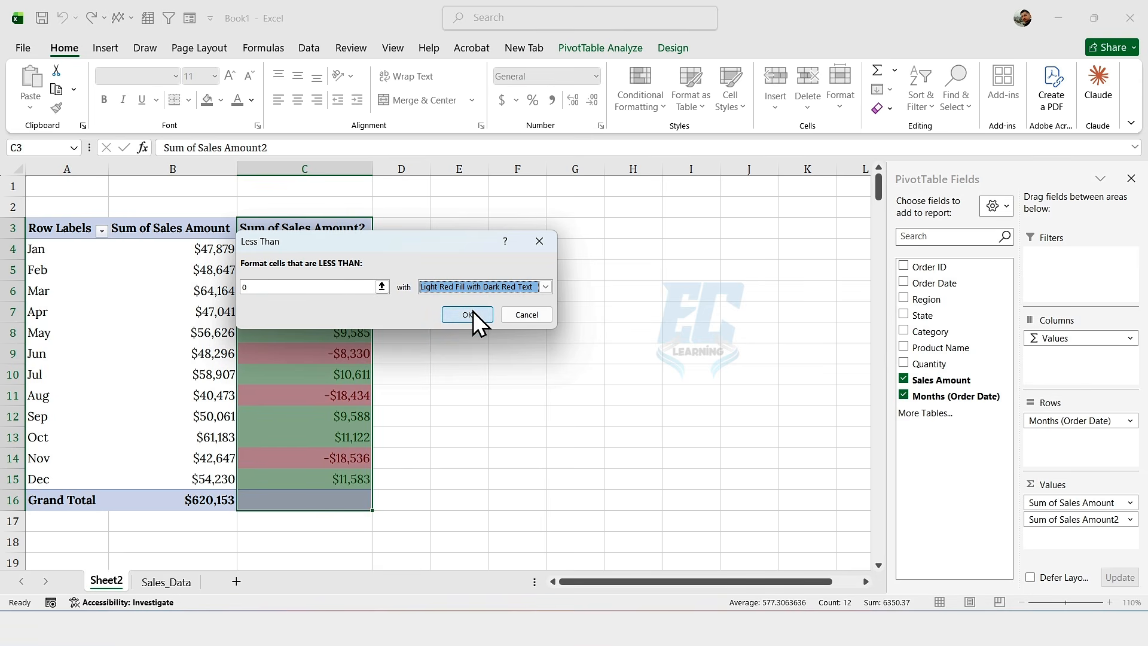
pyautogui.click(470, 314)
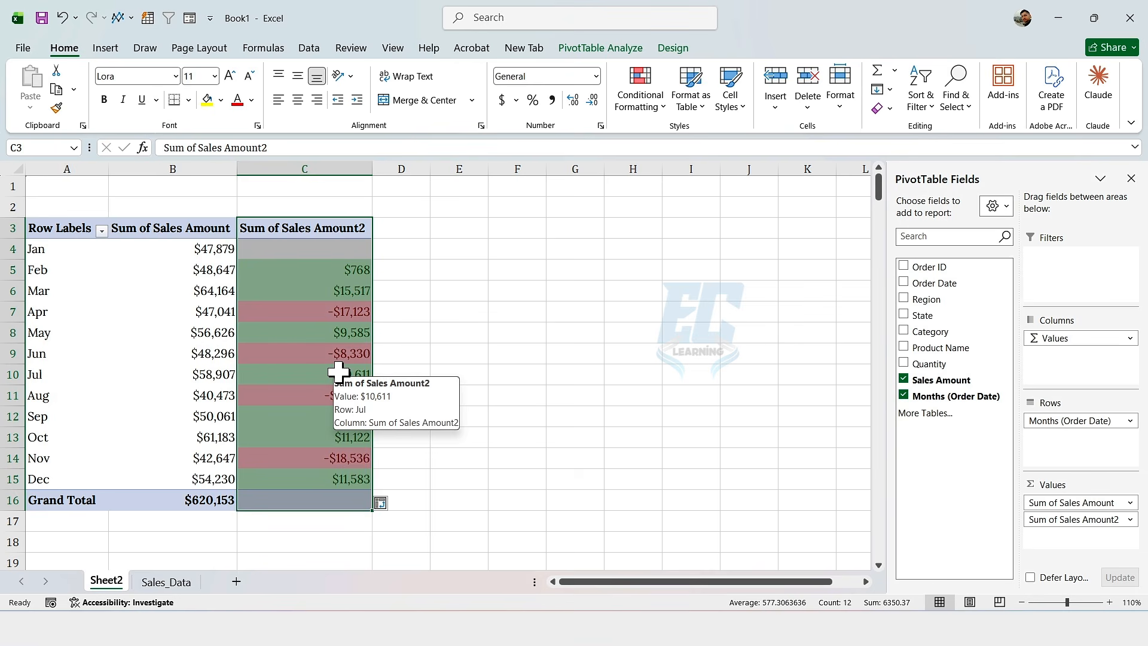
# Step: Undo both highlight rules and apply solid-fill green data bars to the Sum of Sales Amount2 column instead
pyautogui.hotkey('ctrl', 'z')
pyautogui.hotkey('ctrl', 'z')
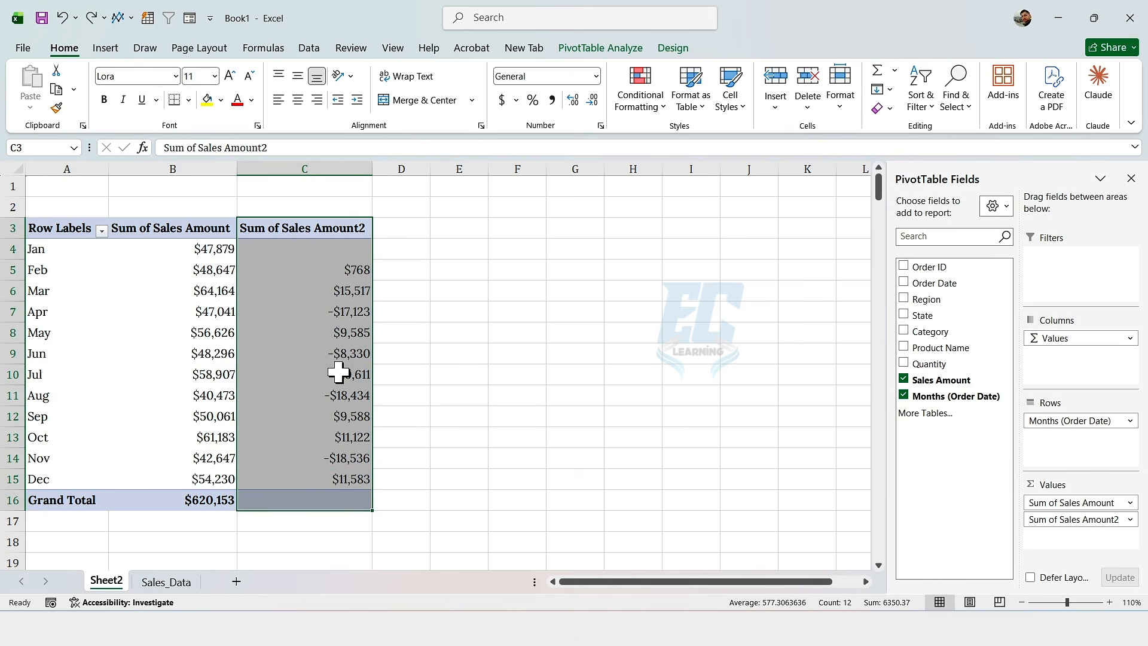
pyautogui.click(644, 107)
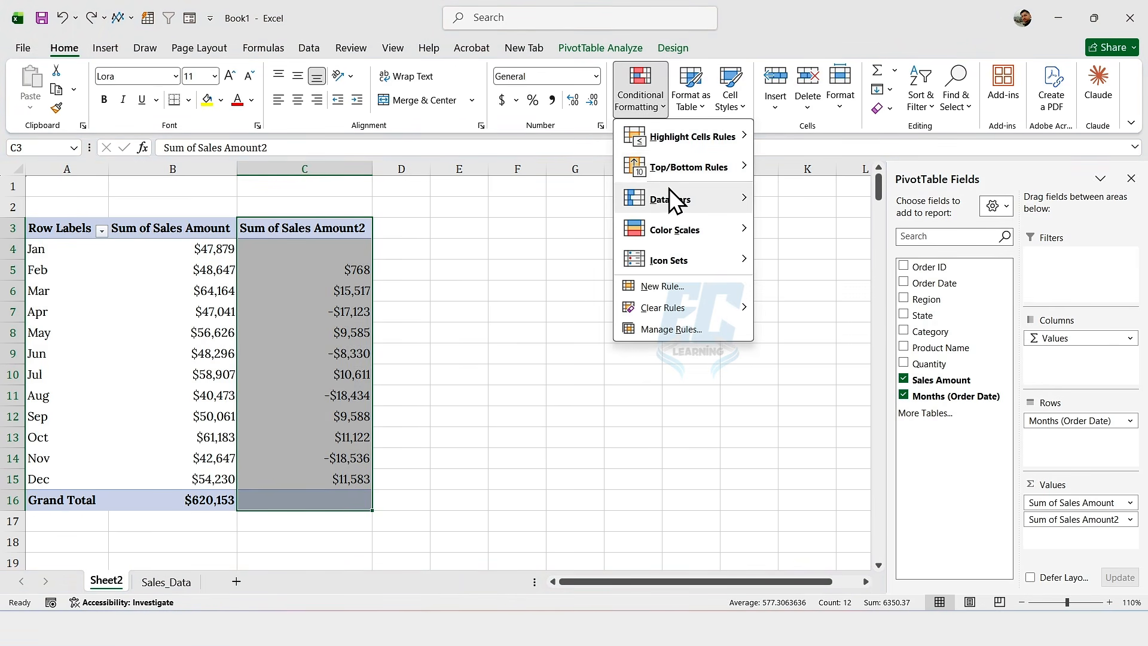
pyautogui.moveTo(673, 194)
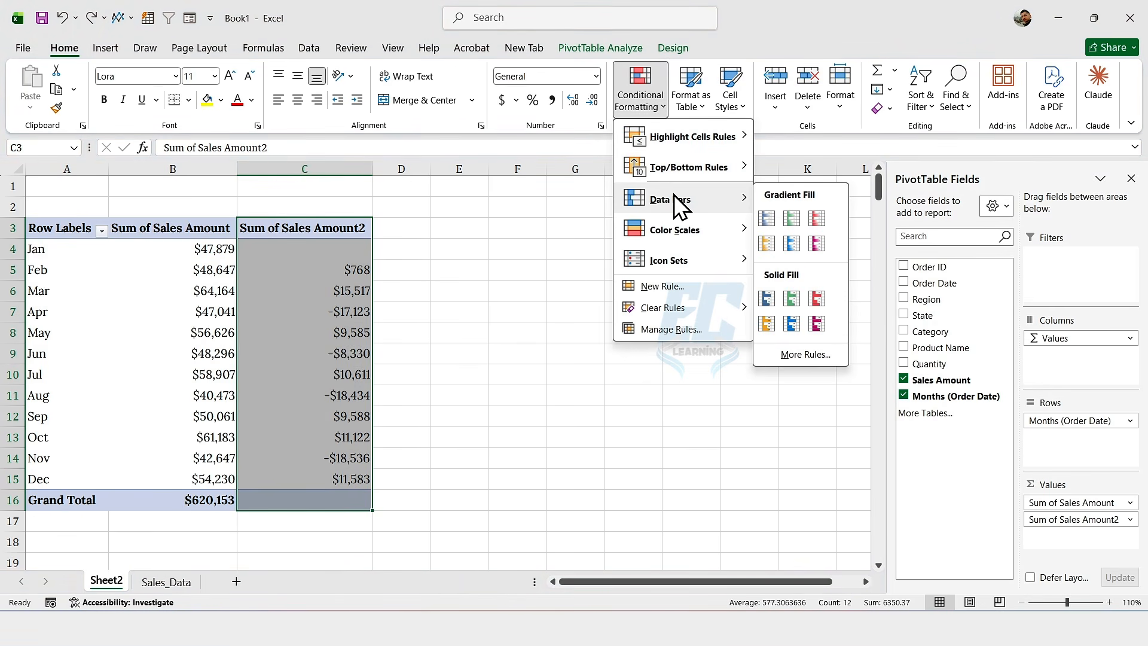
pyautogui.click(788, 297)
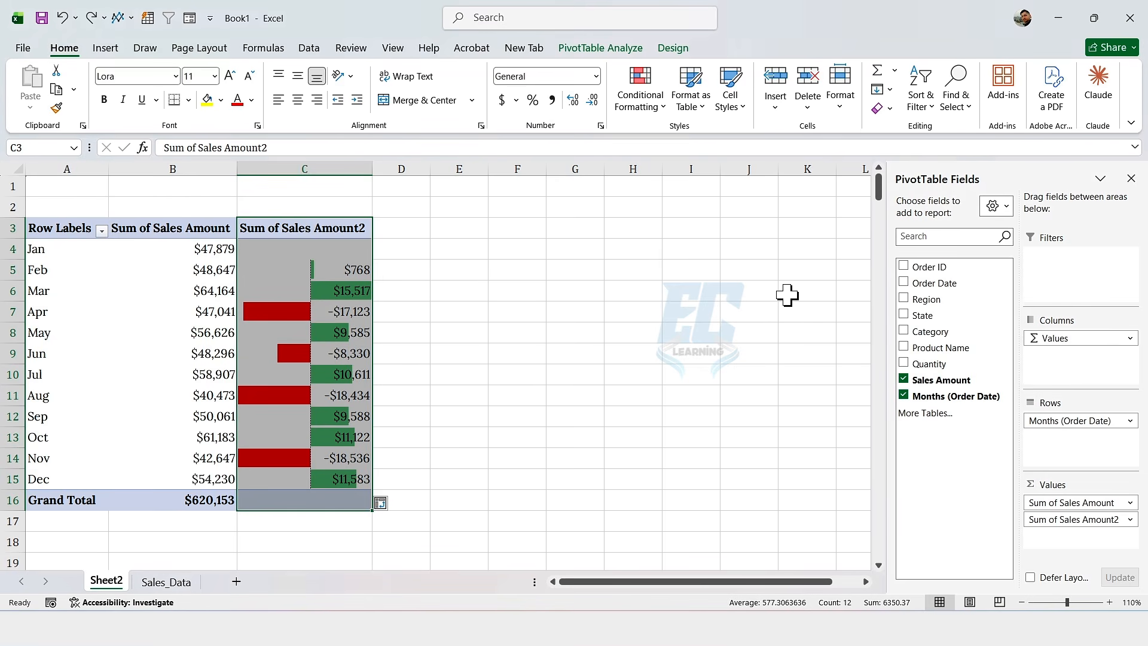
# Step: Rename the Sum of Sales Amount2 header to Monthly Sales Difference and widen column C to fit the full heading
pyautogui.click(351, 227)
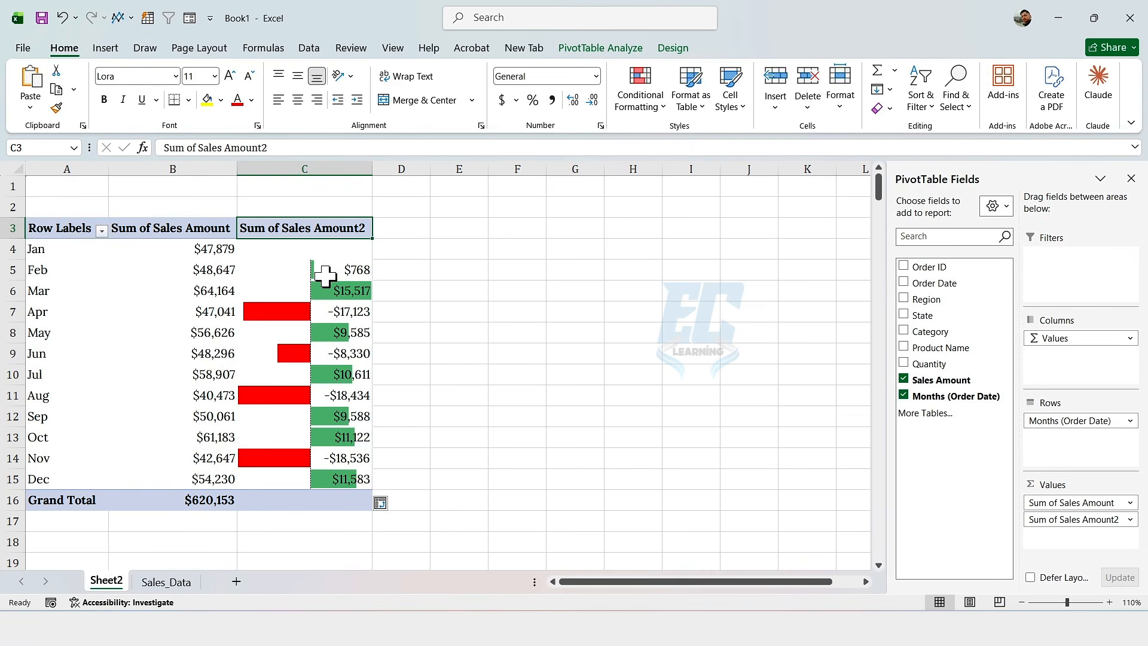
pyautogui.write('Monthly ')
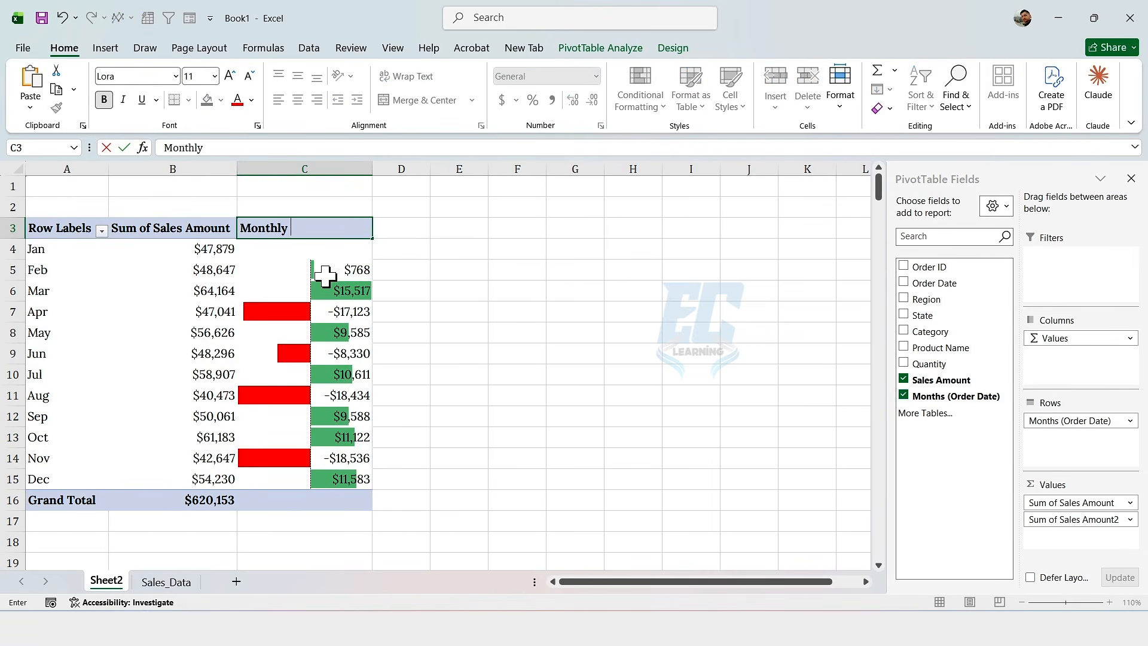
pyautogui.write('Sales Difference')
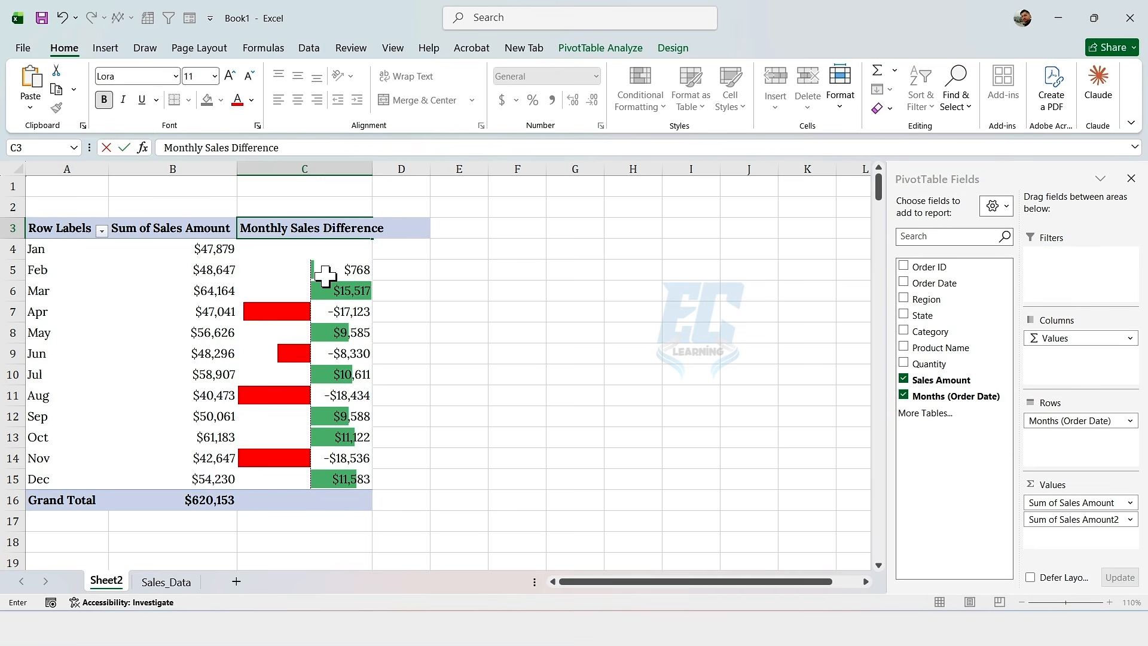
pyautogui.press('Return')
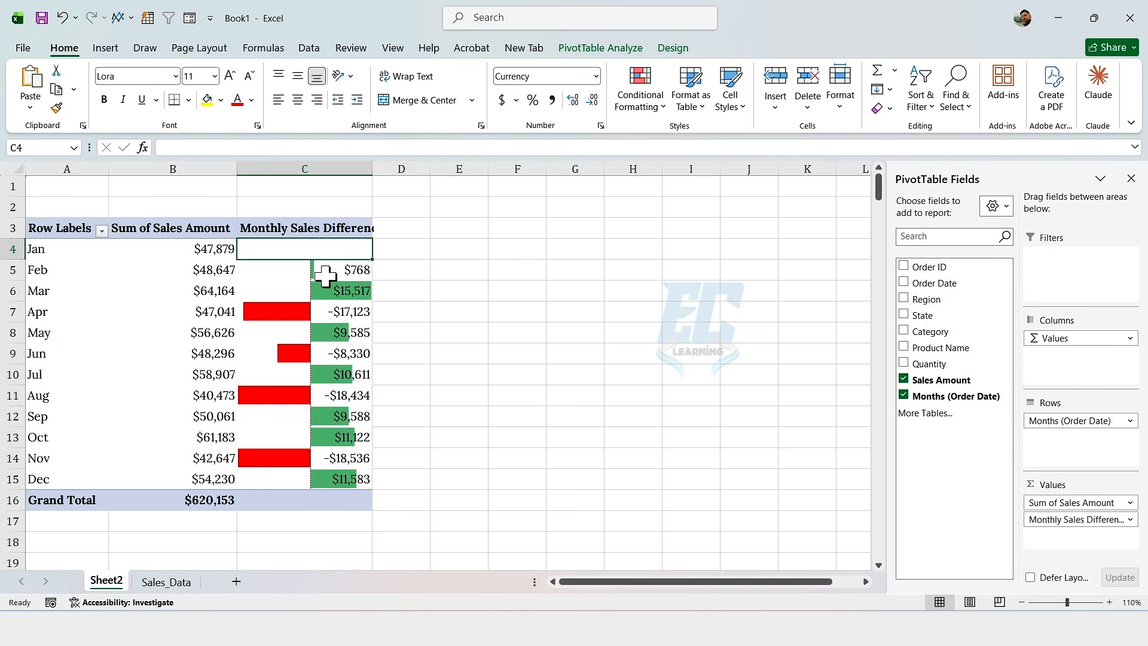
pyautogui.moveTo(372, 169); pyautogui.dragTo(390, 169)
pyautogui.click(381, 229)
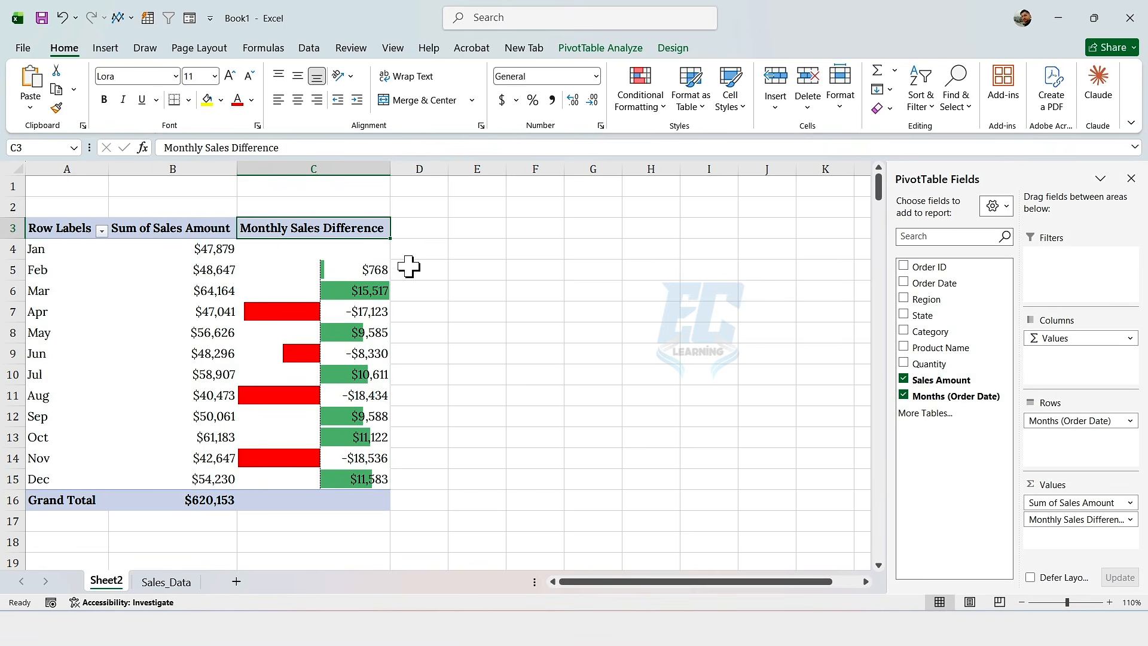